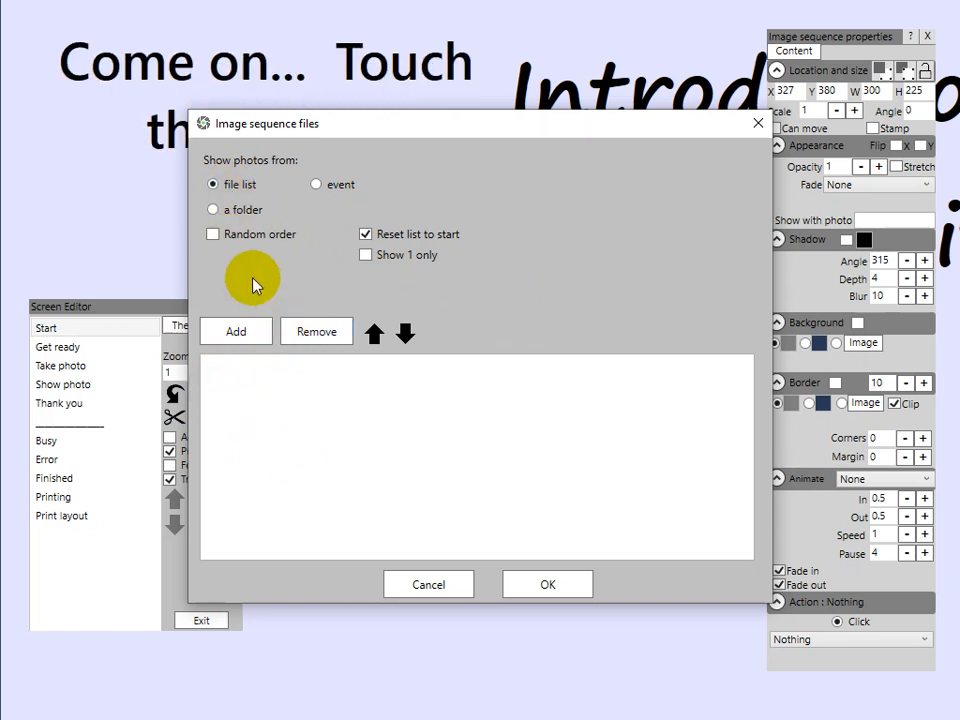
# Set the image sequence to show photos from a folder, using the Pictures folder on this PC, and apply it
pyautogui.click(214, 210)
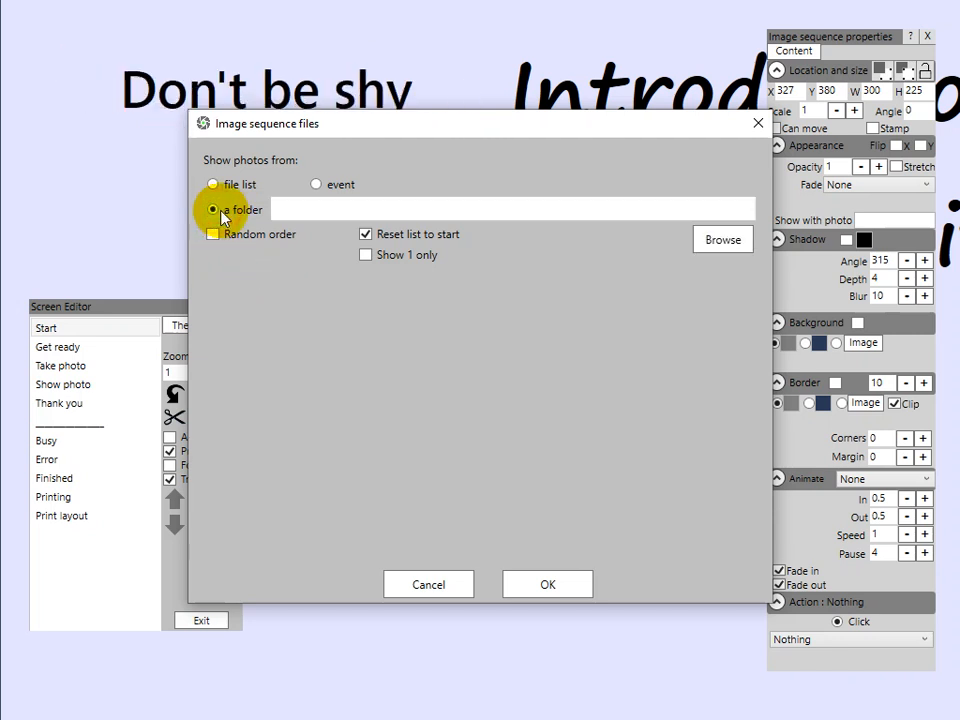
pyautogui.click(723, 241)
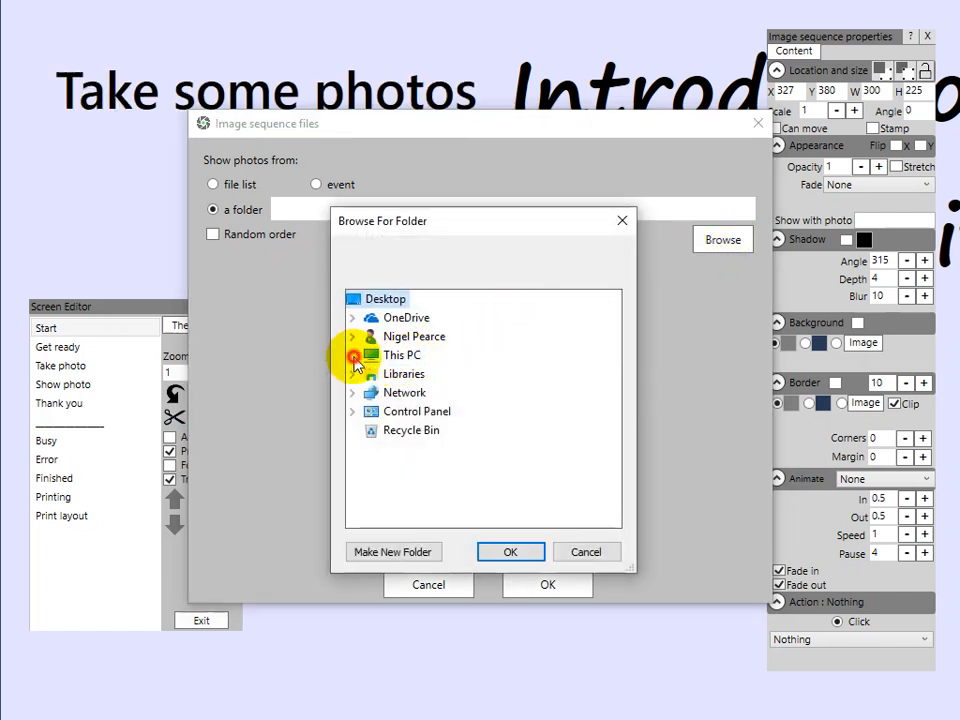
pyautogui.click(353, 358)
pyautogui.doubleClick(425, 408)
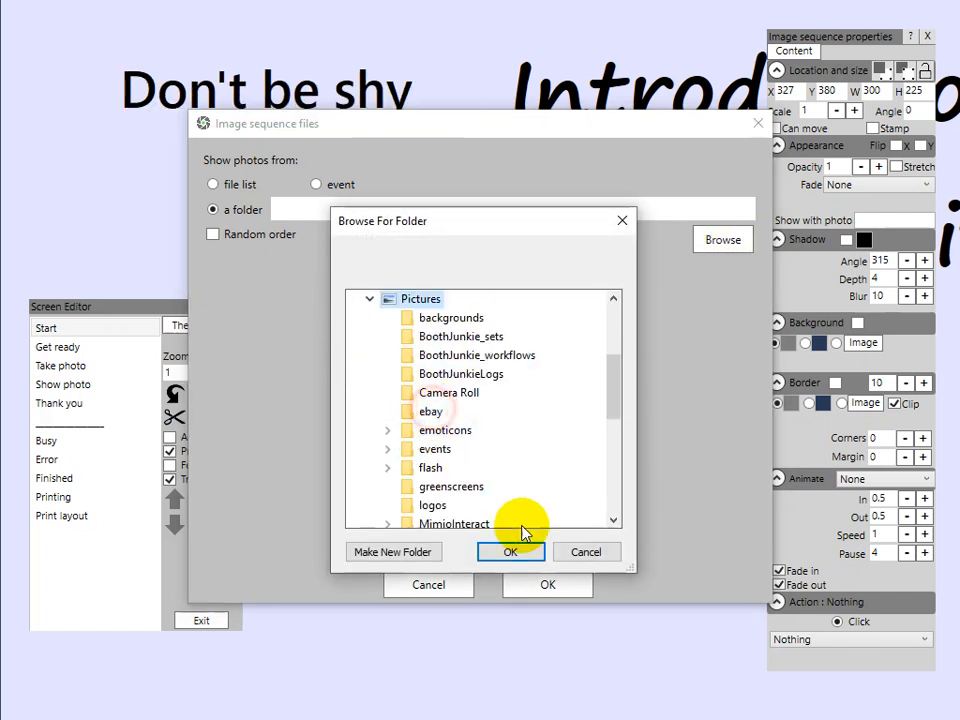
pyautogui.click(522, 555)
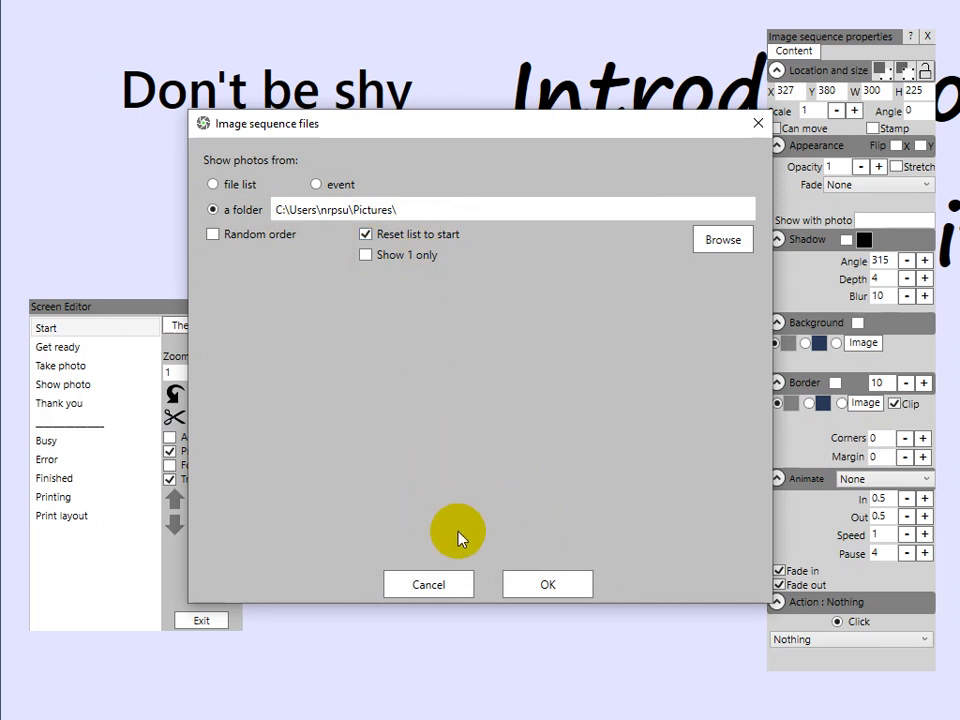
pyautogui.click(556, 585)
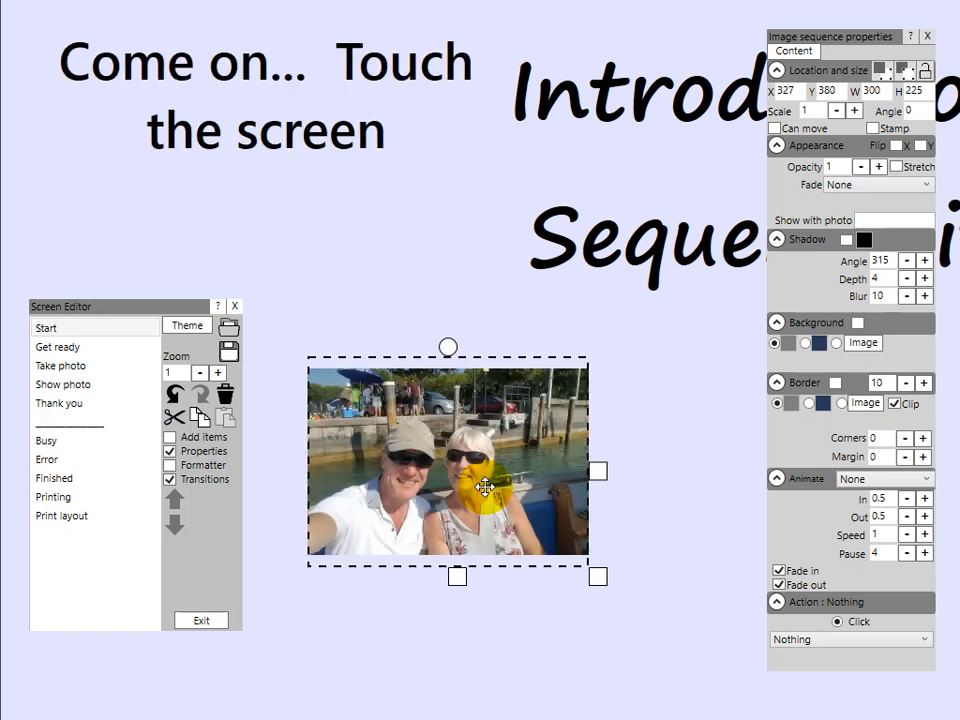
# Enlarge the image sequence to about 402 × 277 and reposition it at about X 296, Y 386
pyautogui.moveTo(599, 575); pyautogui.dragTo(643, 591)
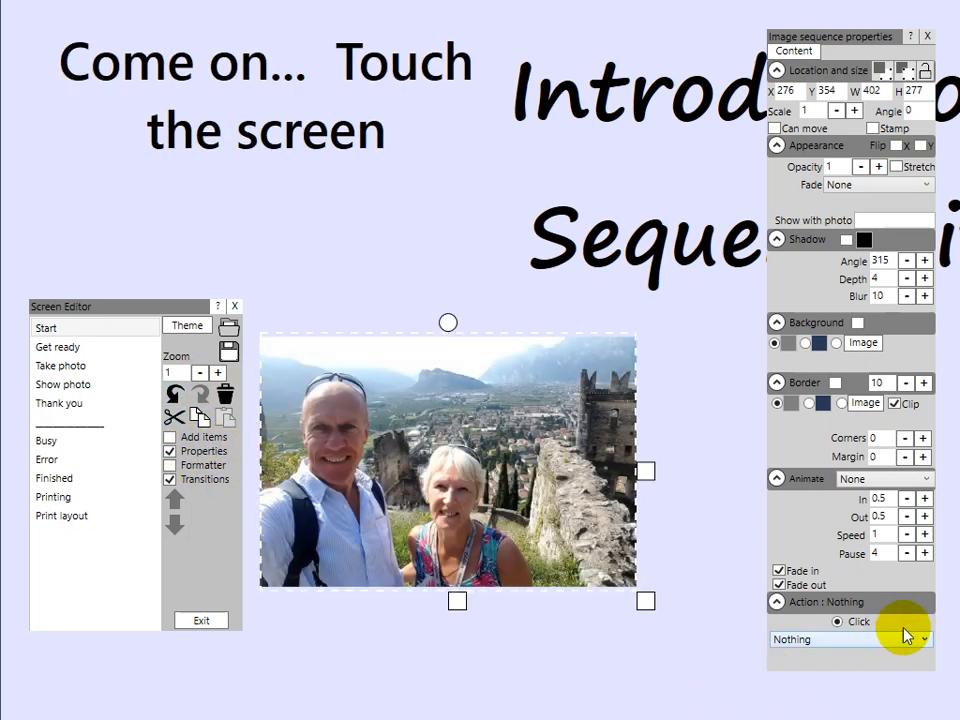
pyautogui.moveTo(482, 467); pyautogui.dragTo(502, 500)
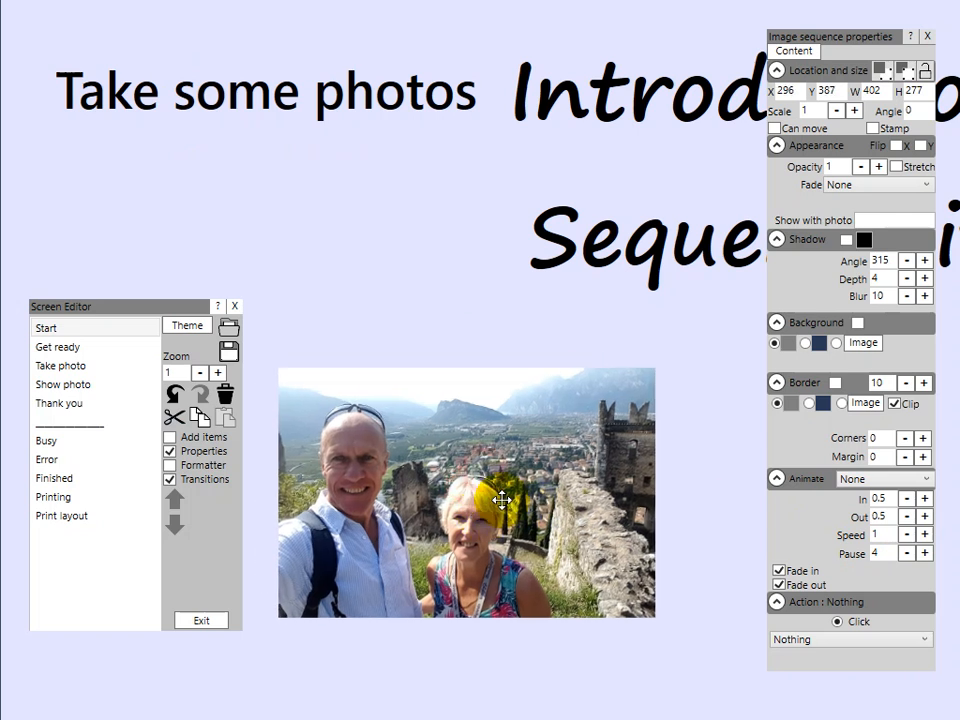
pyautogui.click(477, 490)
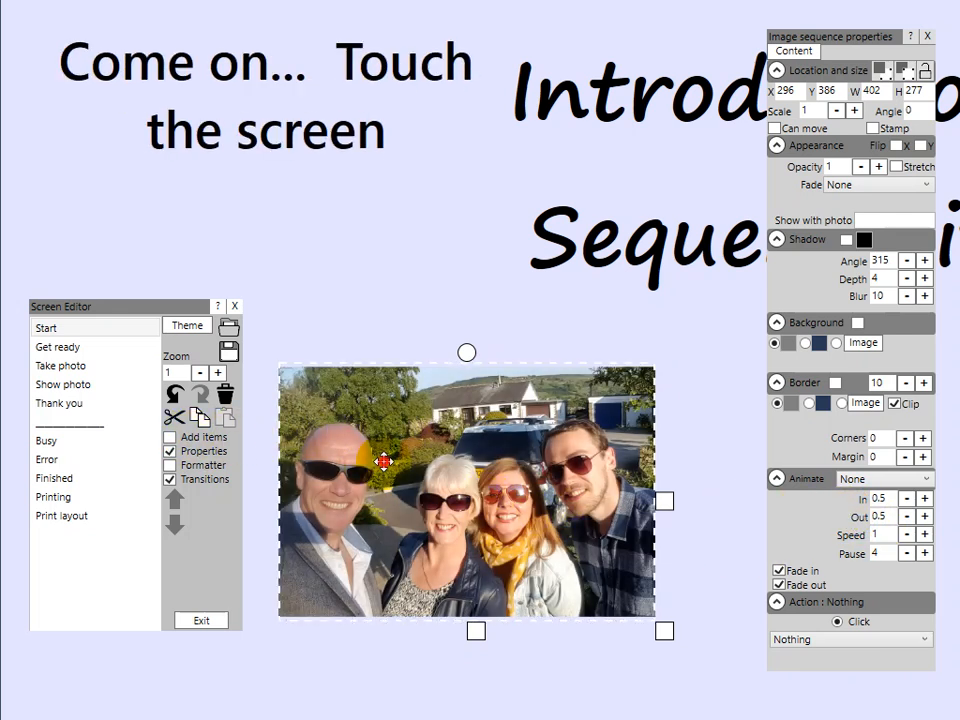
# Reopen the image sequence's file settings, switch its photo source to a file list, and start adding files
pyautogui.doubleClick(387, 458)
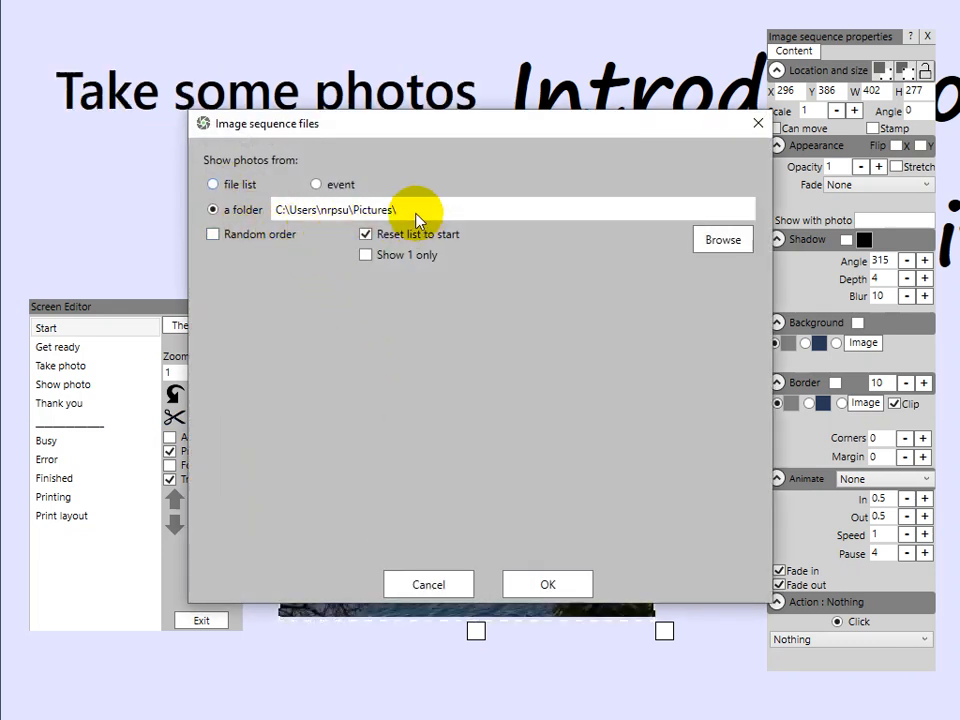
pyautogui.click(224, 189)
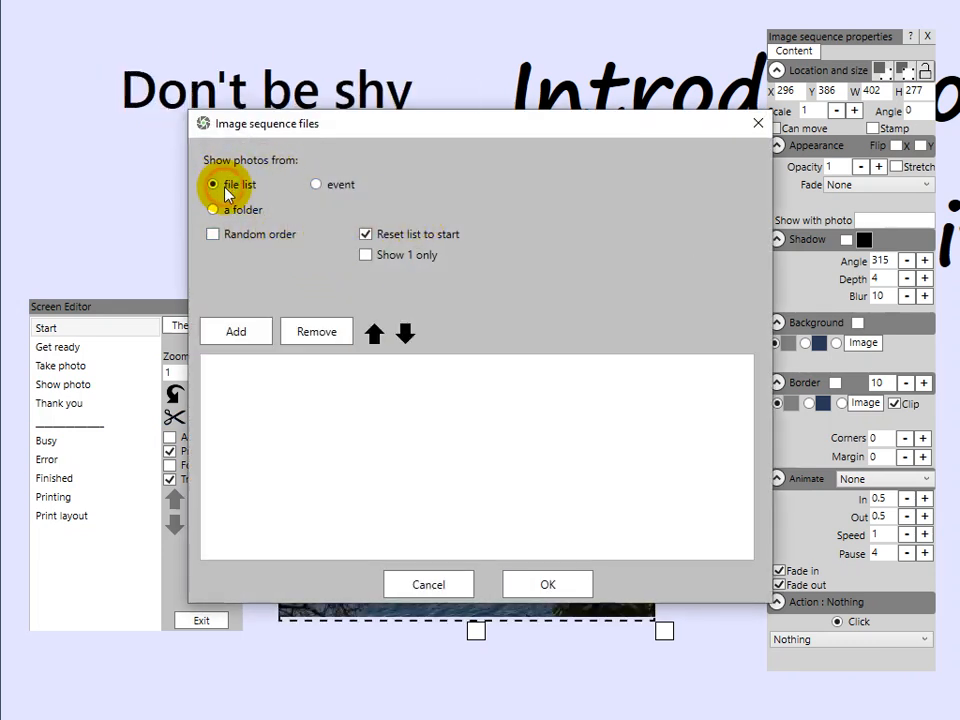
pyautogui.click(238, 333)
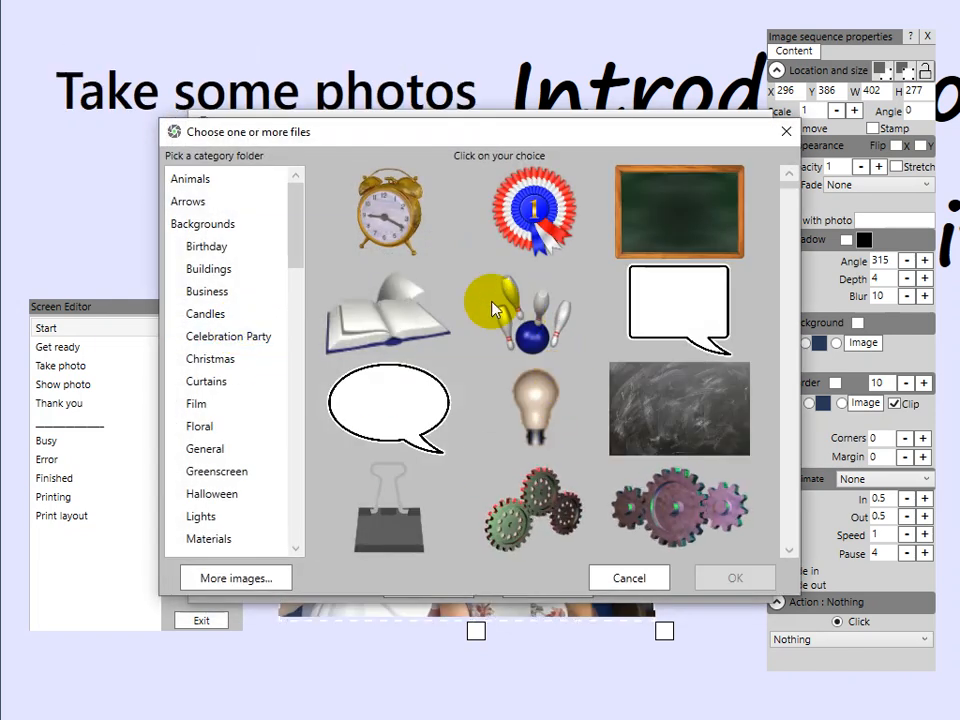
# Try selecting the award rosette, the blue eye and the red lips from the library images
pyautogui.click(552, 245)
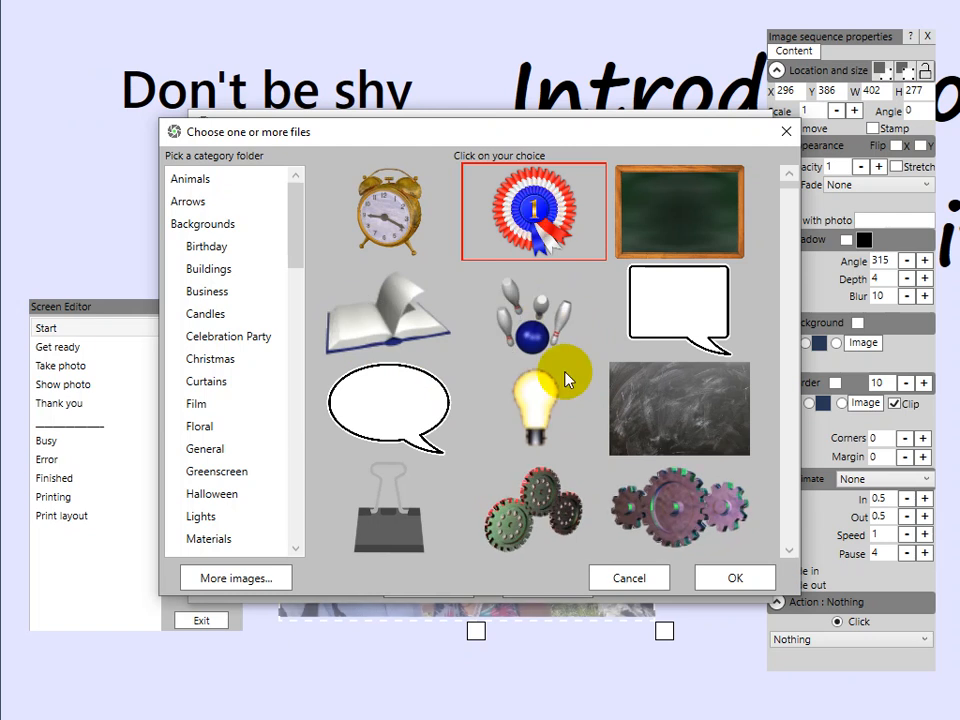
pyautogui.click(784, 458)
pyautogui.click(672, 350)
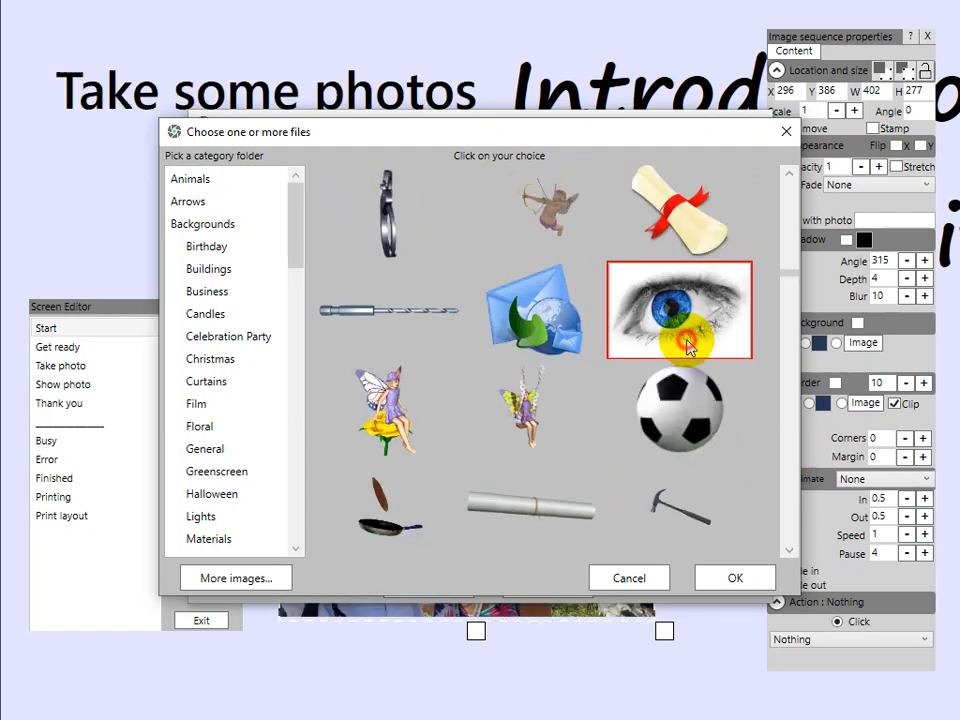
pyautogui.click(795, 520)
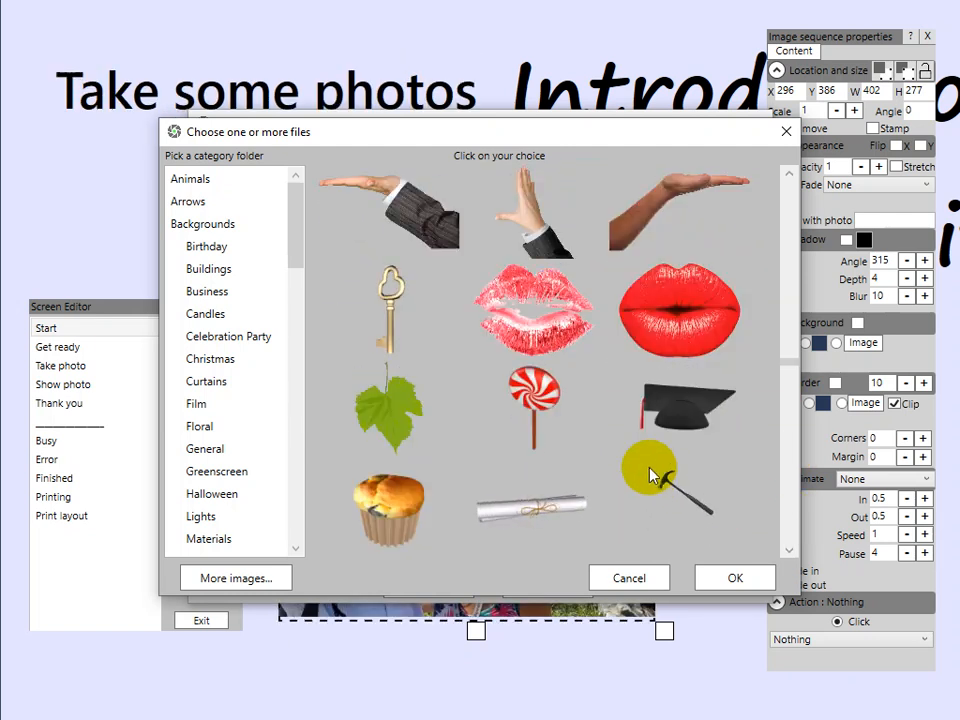
pyautogui.click(664, 338)
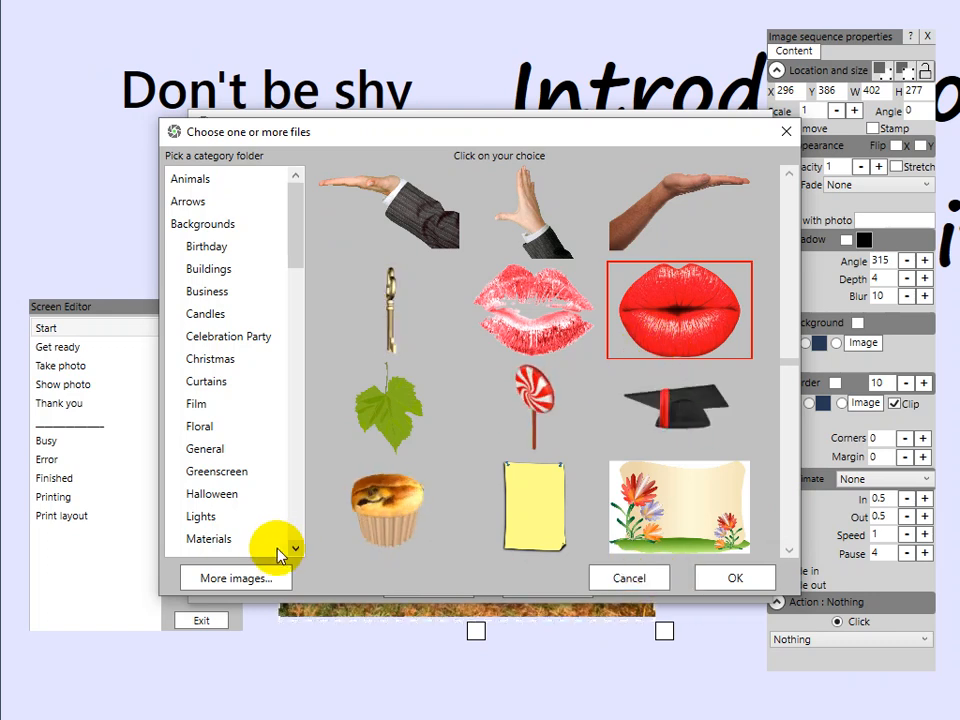
# Add 20180906_113608.jpg, Aire Valley.jpg and pic.jpg from the Pictures folder to the file list
pyautogui.click(250, 578)
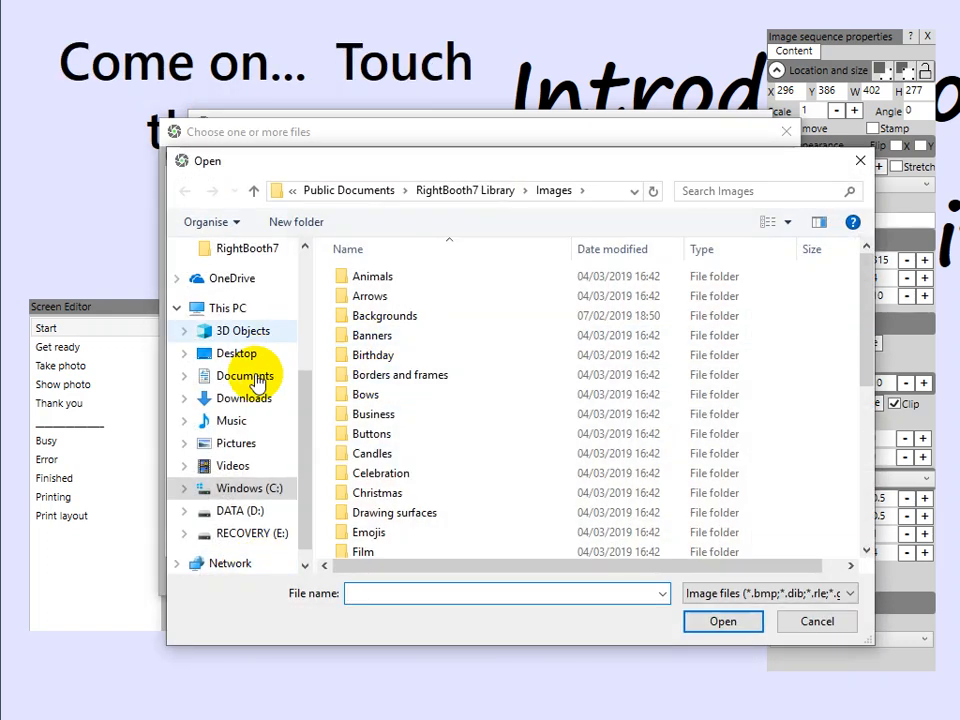
pyautogui.click(240, 444)
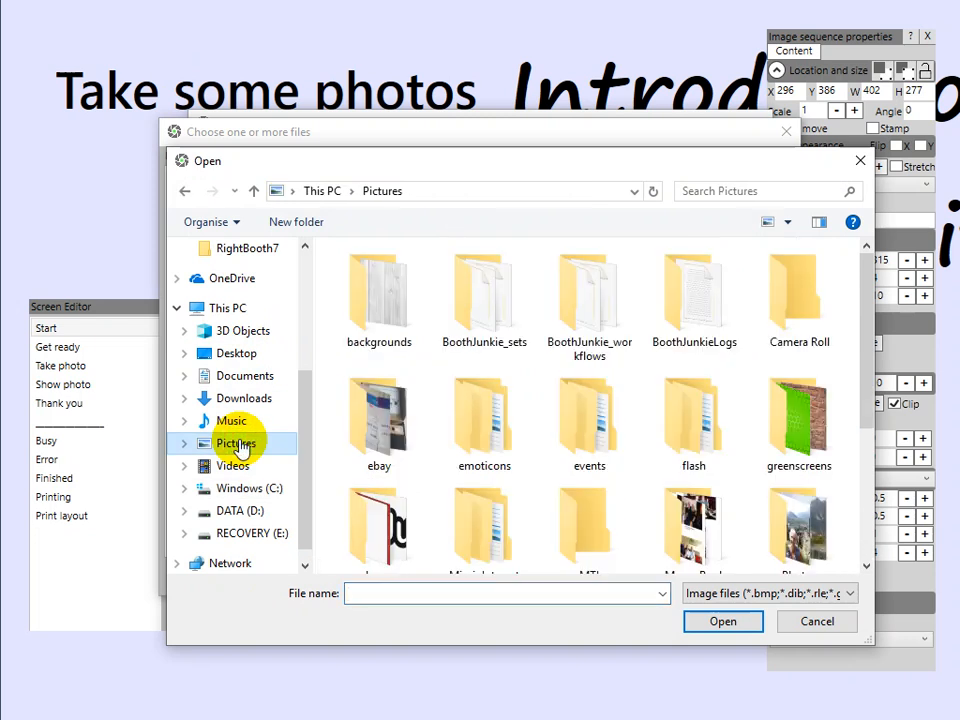
pyautogui.scroll(-3, 868, 538)
pyautogui.click(690, 512)
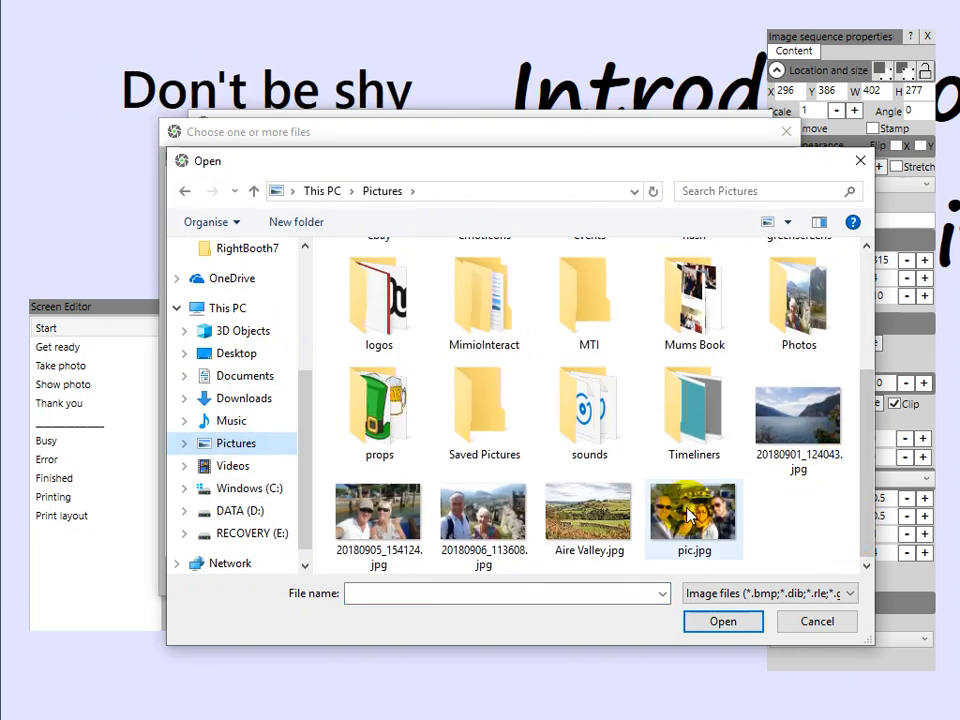
pyautogui.keyDown('ctrl'); pyautogui.click(600, 510); pyautogui.keyUp('ctrl')
pyautogui.keyDown('ctrl'); pyautogui.click(499, 505); pyautogui.keyUp('ctrl')
pyautogui.click(723, 621)
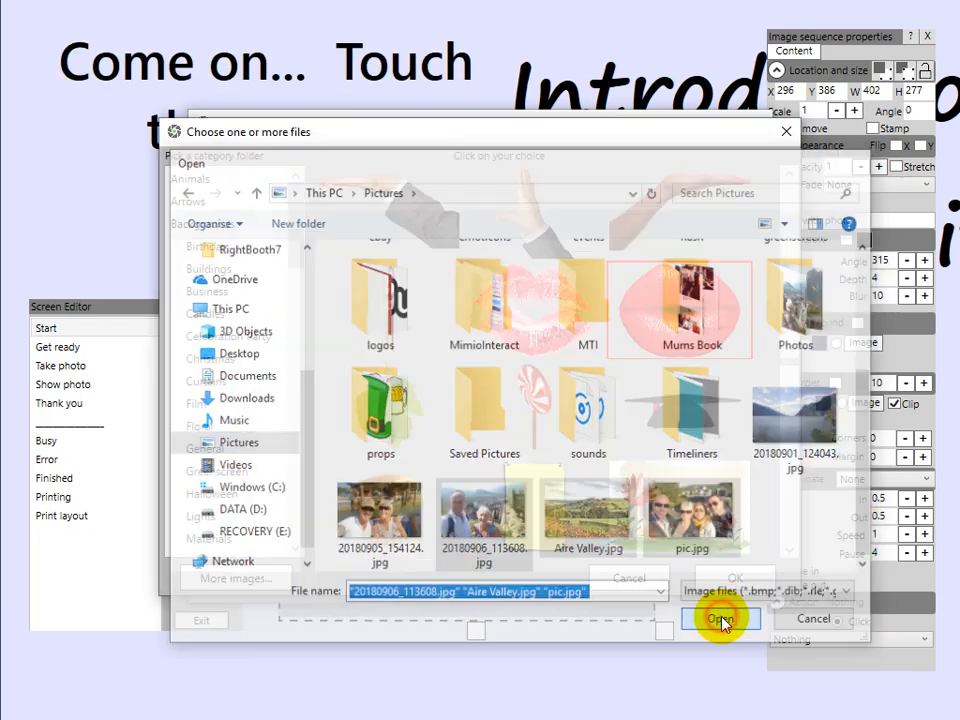
# Add the award rosette image from the library to the file list
pyautogui.click(259, 331)
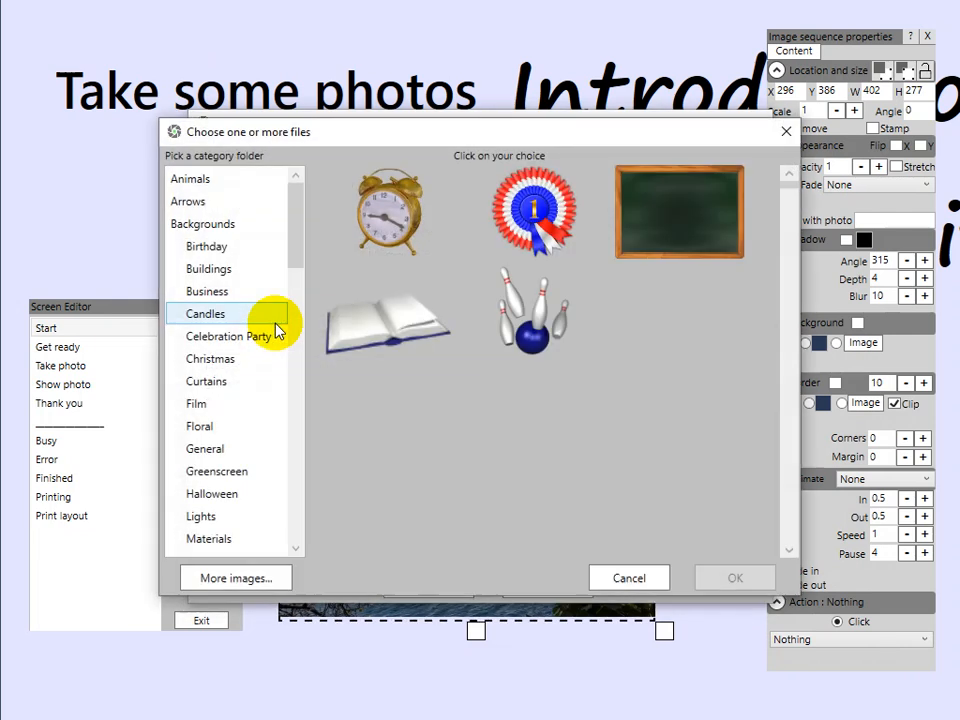
pyautogui.click(558, 250)
pyautogui.click(735, 578)
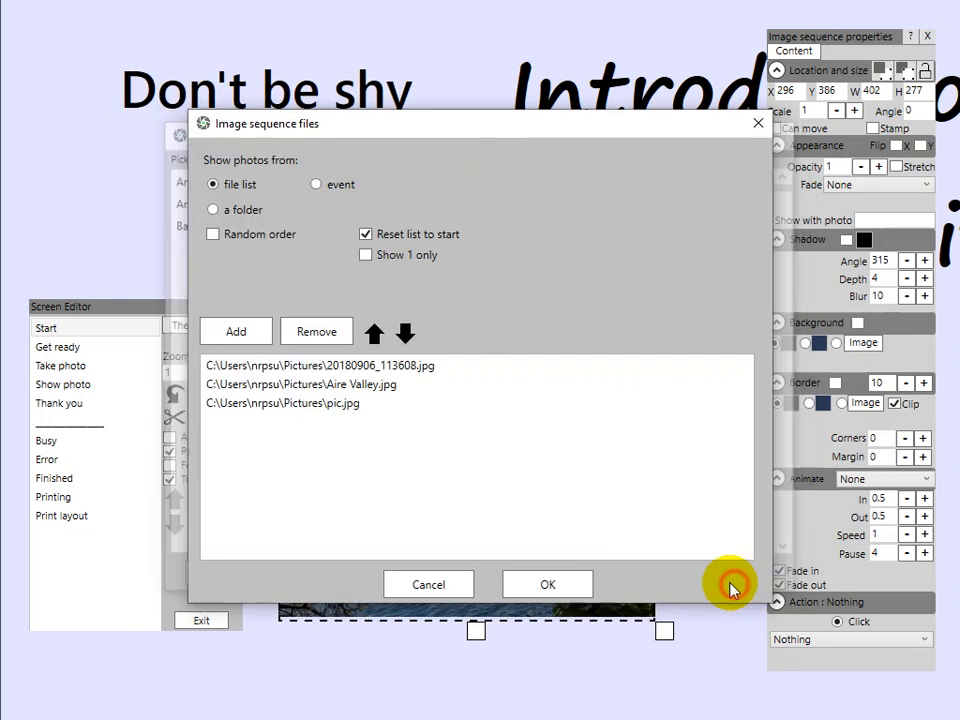
# Reorder the file list to award.png, pic.jpg, 20180906_113608.jpg, Aire Valley.jpg, and apply it to the image sequence
pyautogui.click(386, 386)
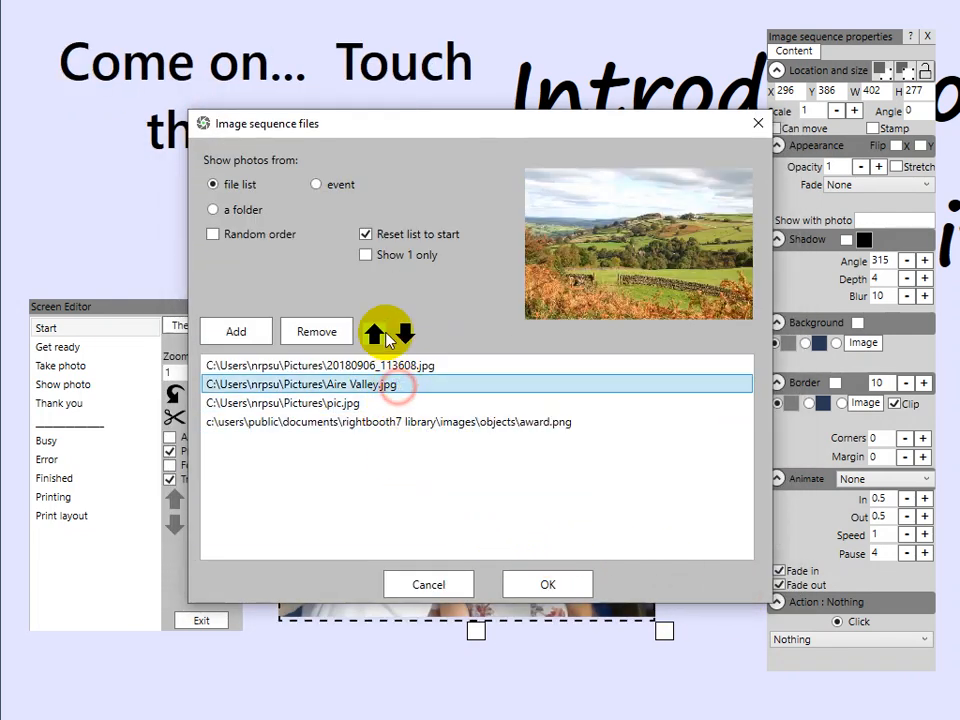
pyautogui.click(405, 333)
pyautogui.click(405, 334)
pyautogui.click(392, 403)
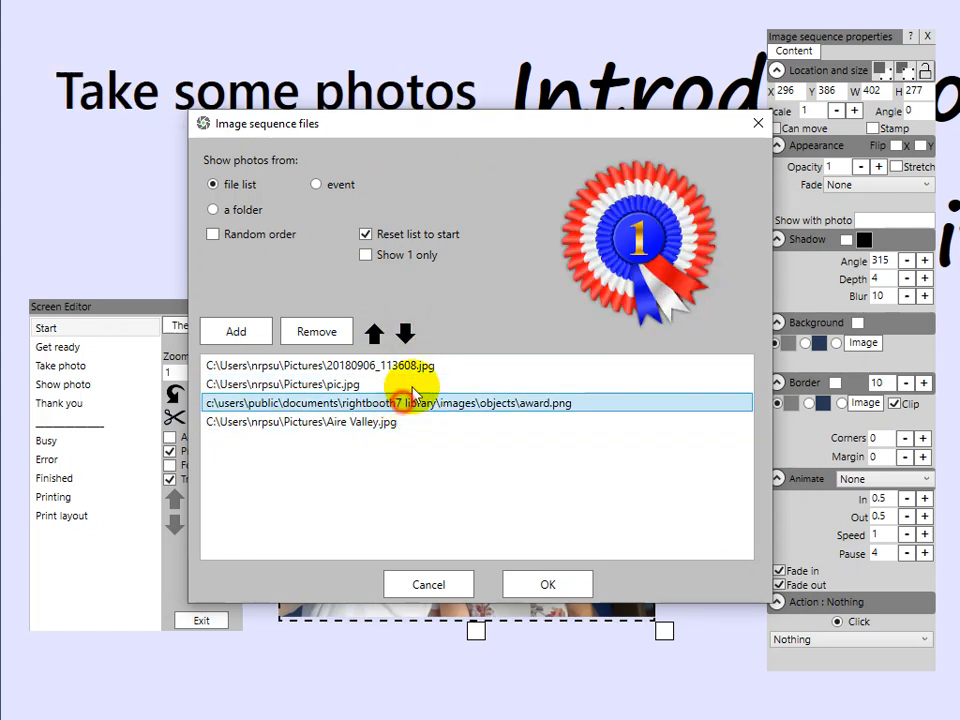
pyautogui.click(373, 334)
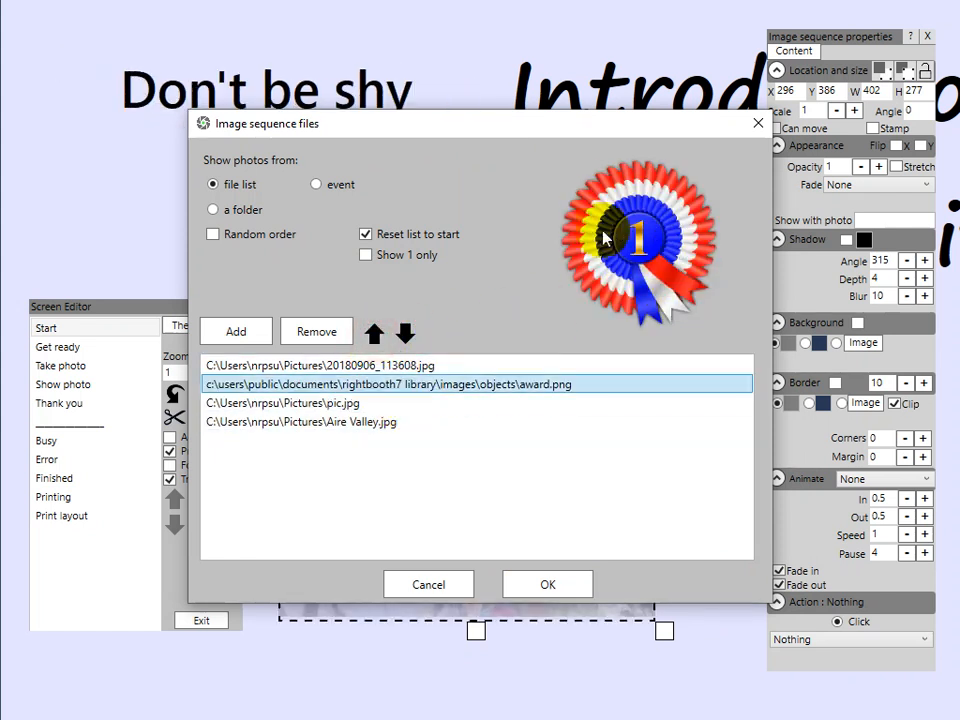
pyautogui.click(425, 367)
pyautogui.click(405, 333)
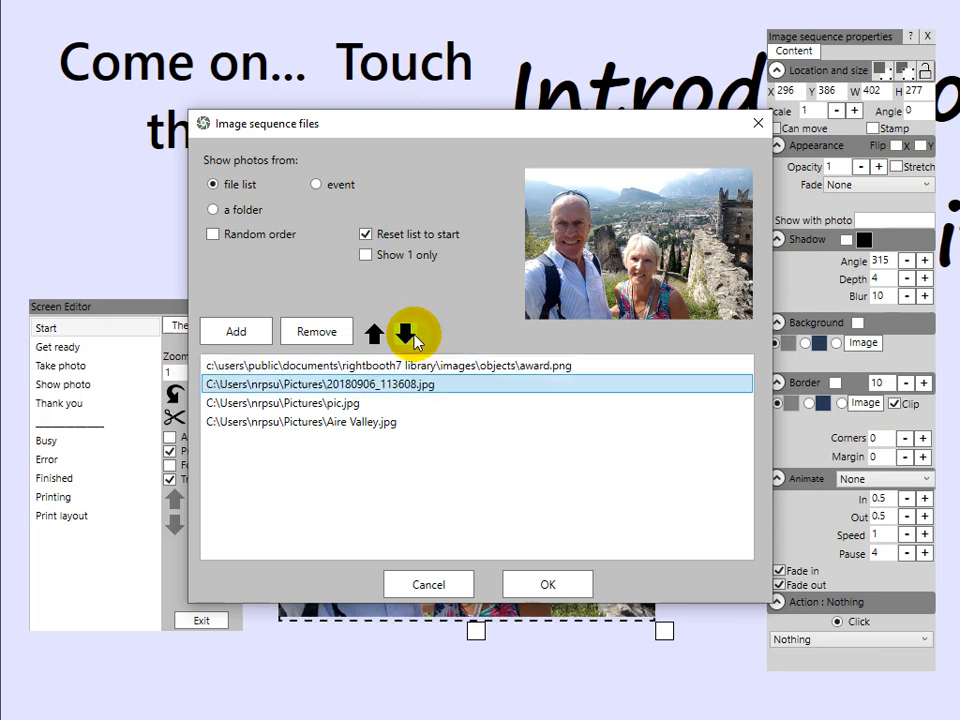
pyautogui.click(375, 403)
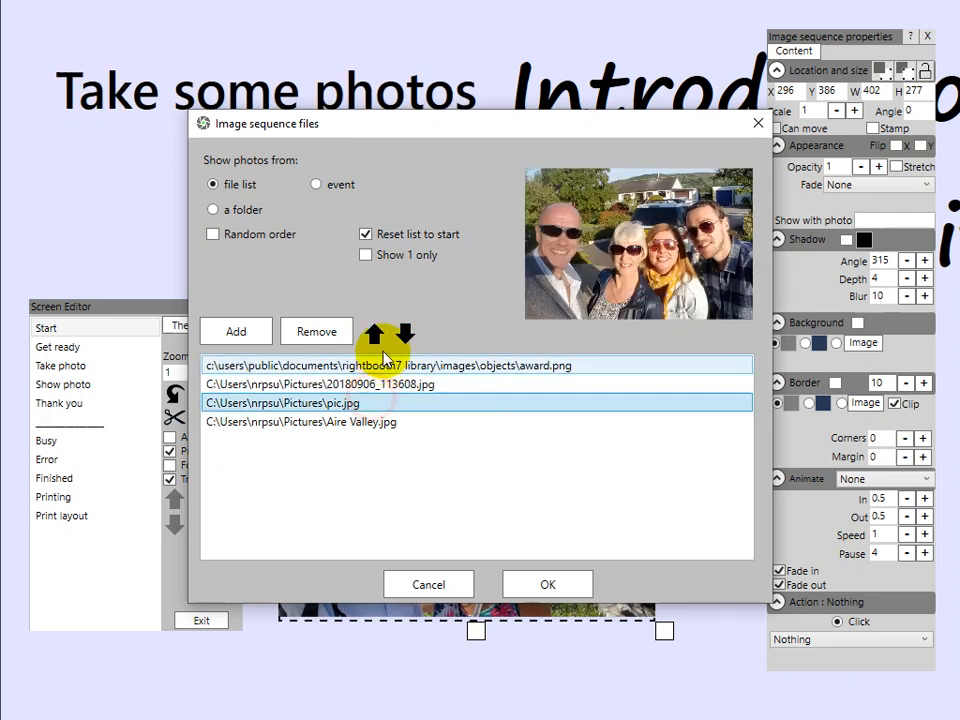
pyautogui.click(373, 334)
pyautogui.click(570, 586)
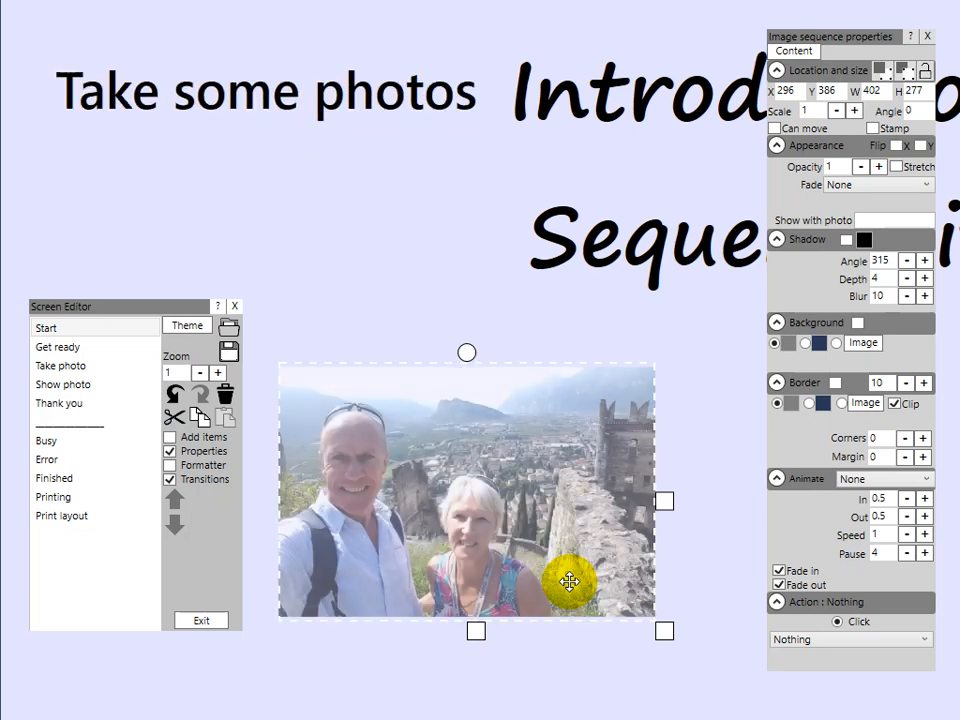
# Move the image sequence to about X 282, Y 343 and the large heading label to about X 572, Y 85
pyautogui.moveTo(553, 484); pyautogui.dragTo(483, 403)
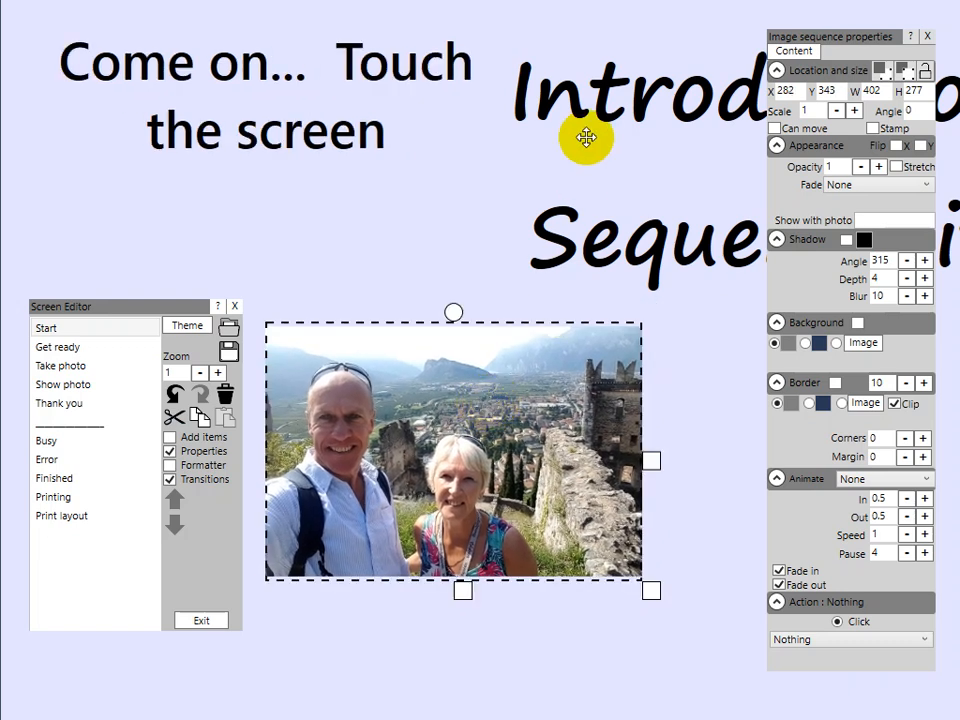
pyautogui.moveTo(628, 111); pyautogui.dragTo(722, 107)
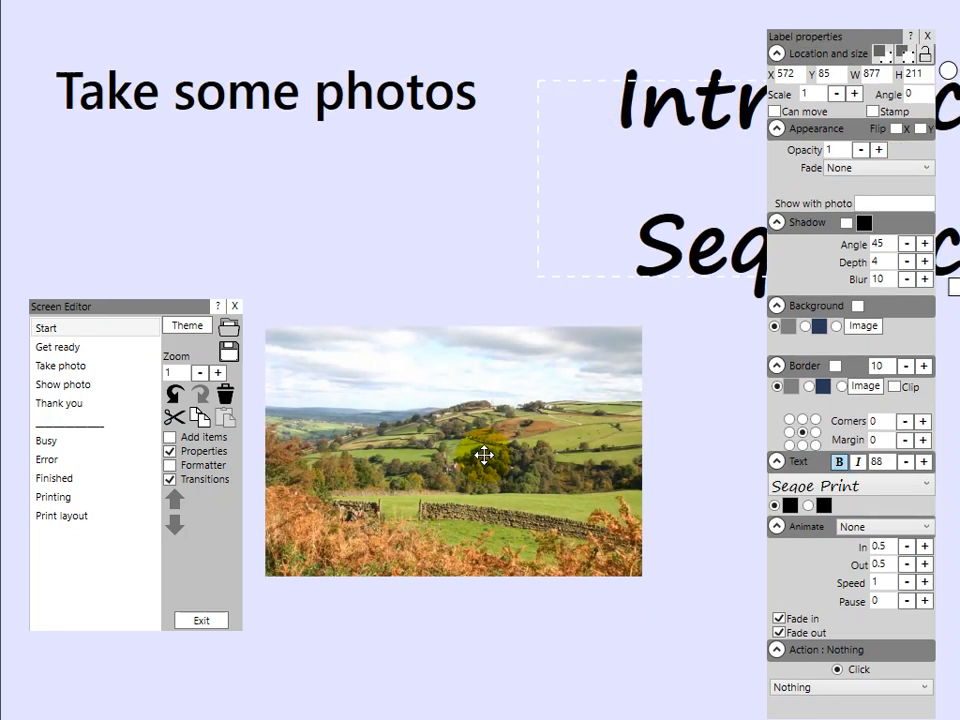
# Change the image sequence's photo source to the event photos and apply it
pyautogui.doubleClick(484, 455)
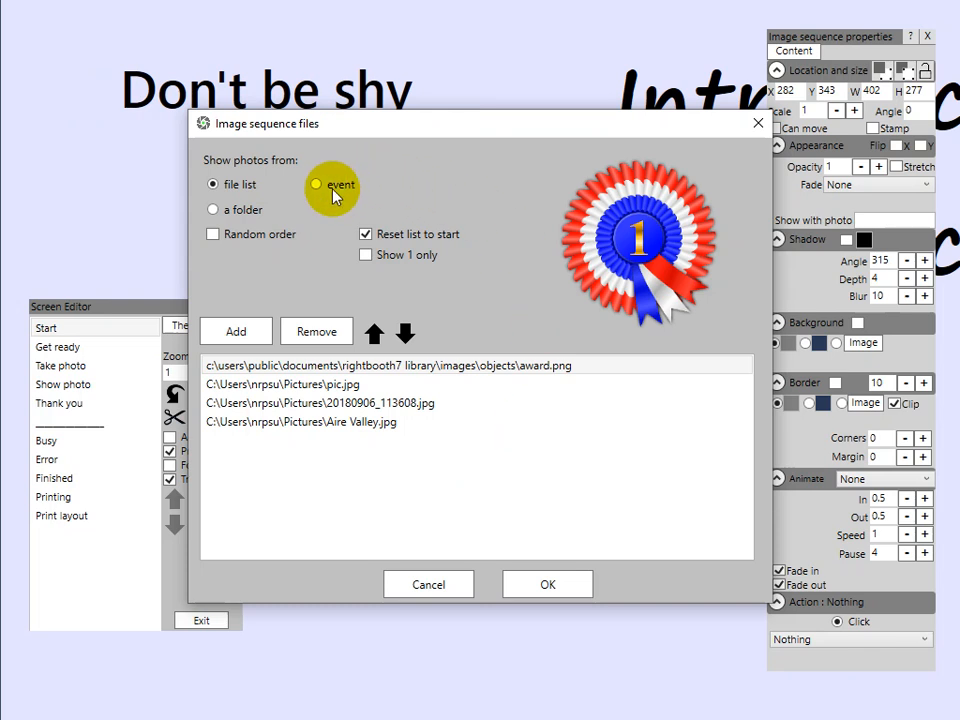
pyautogui.click(334, 192)
pyautogui.click(538, 590)
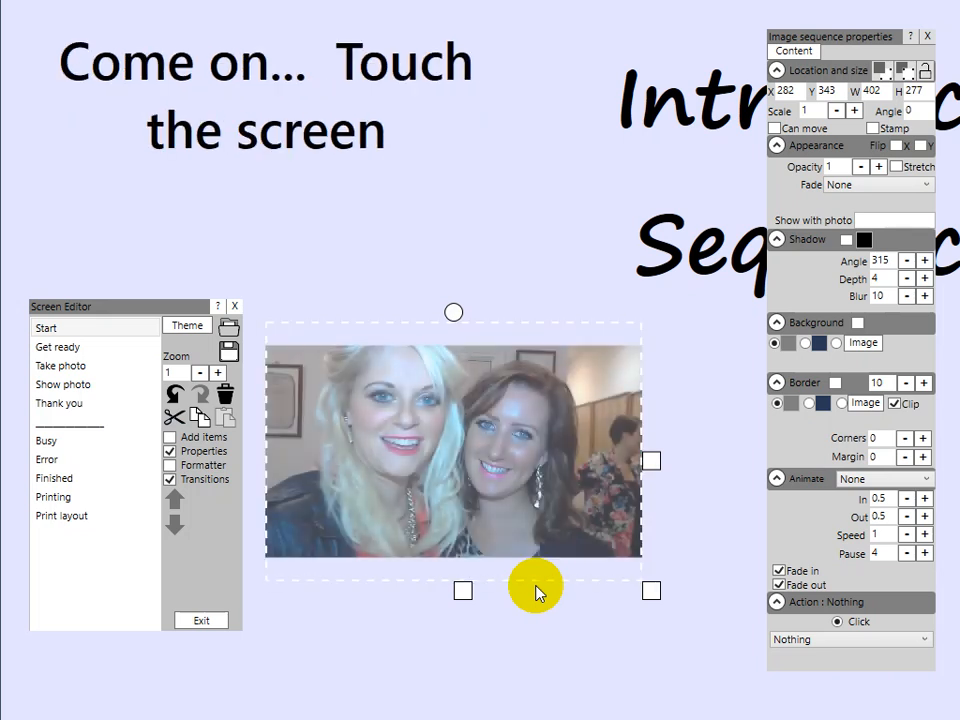
# Enlarge the image sequence to about 464 × 313 and move it to about X 51, Y 195
pyautogui.moveTo(654, 589); pyautogui.dragTo(678, 608)
pyautogui.moveTo(574, 441); pyautogui.dragTo(359, 325)
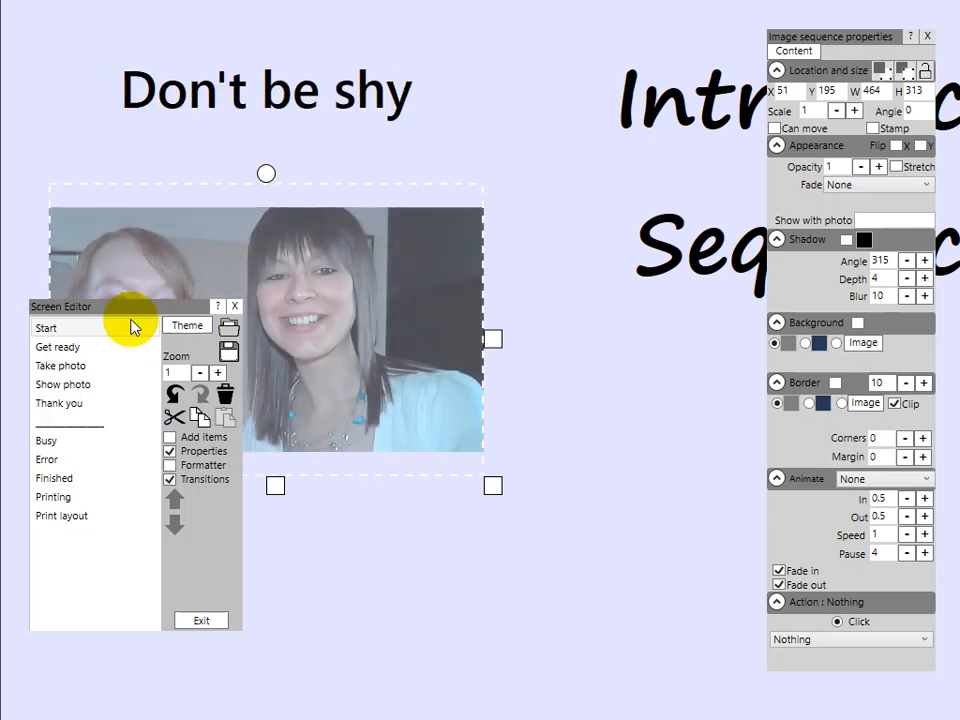
# Cut the image sequence from the Start screen
pyautogui.click(124, 327)
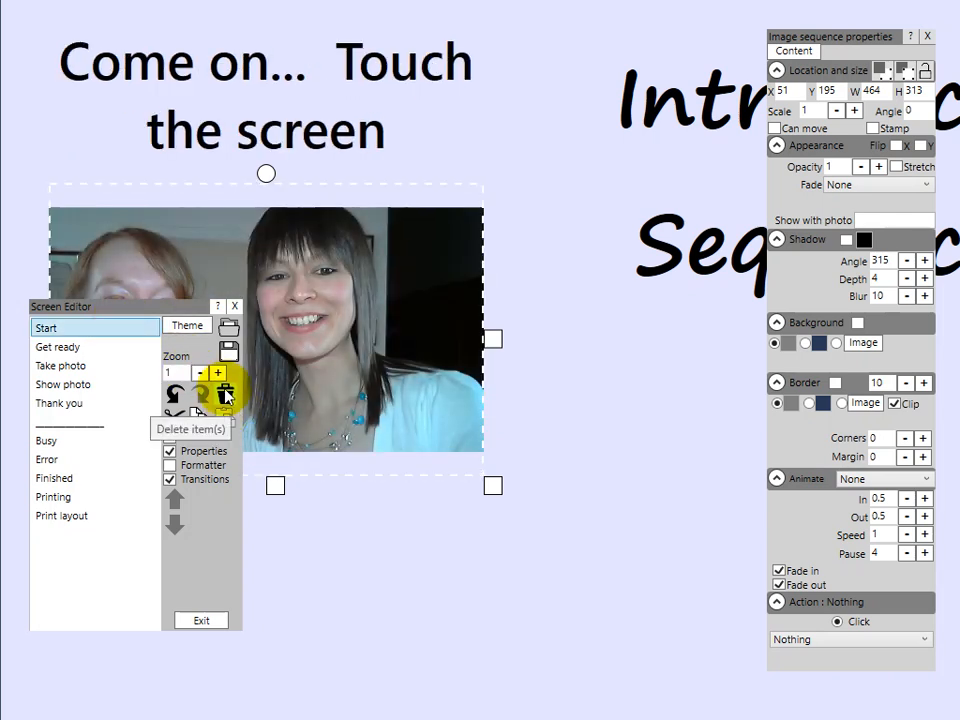
pyautogui.click(363, 326)
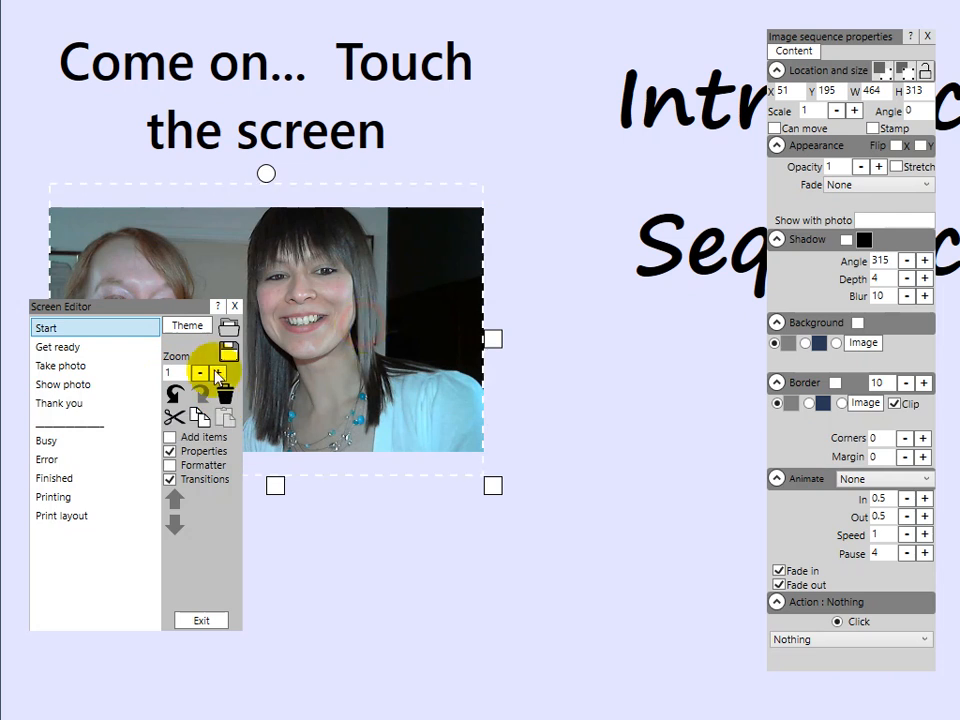
pyautogui.click(178, 422)
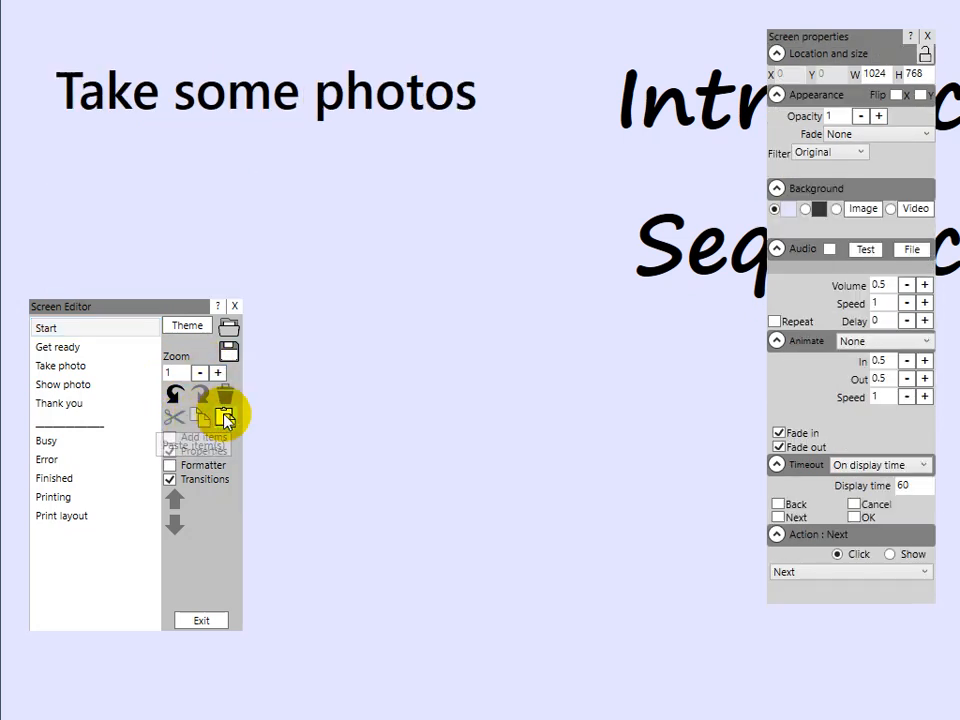
# Paste the cut image sequence onto the Start screen as two copies and move one to about X 279, Y 383
pyautogui.click(228, 424)
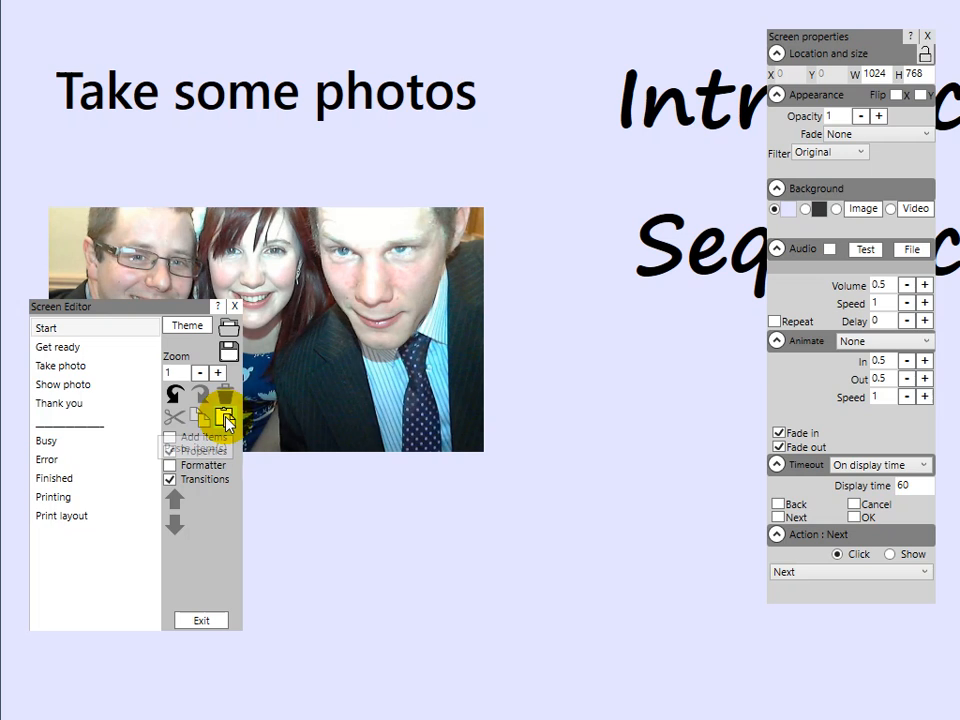
pyautogui.moveTo(296, 327); pyautogui.dragTo(589, 474)
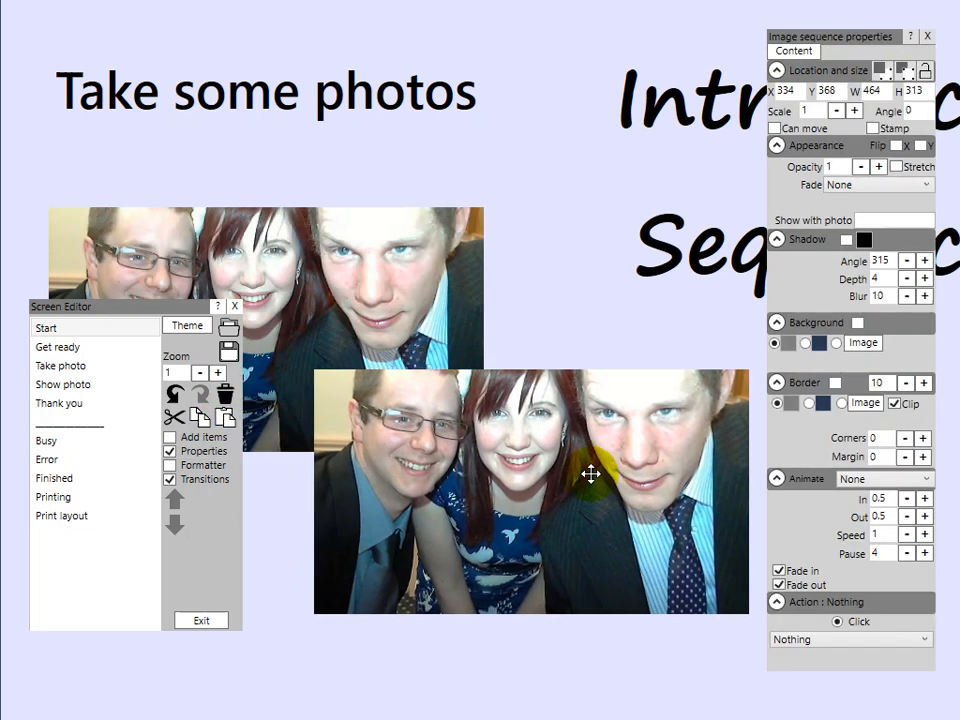
pyautogui.moveTo(452, 456); pyautogui.dragTo(407, 451)
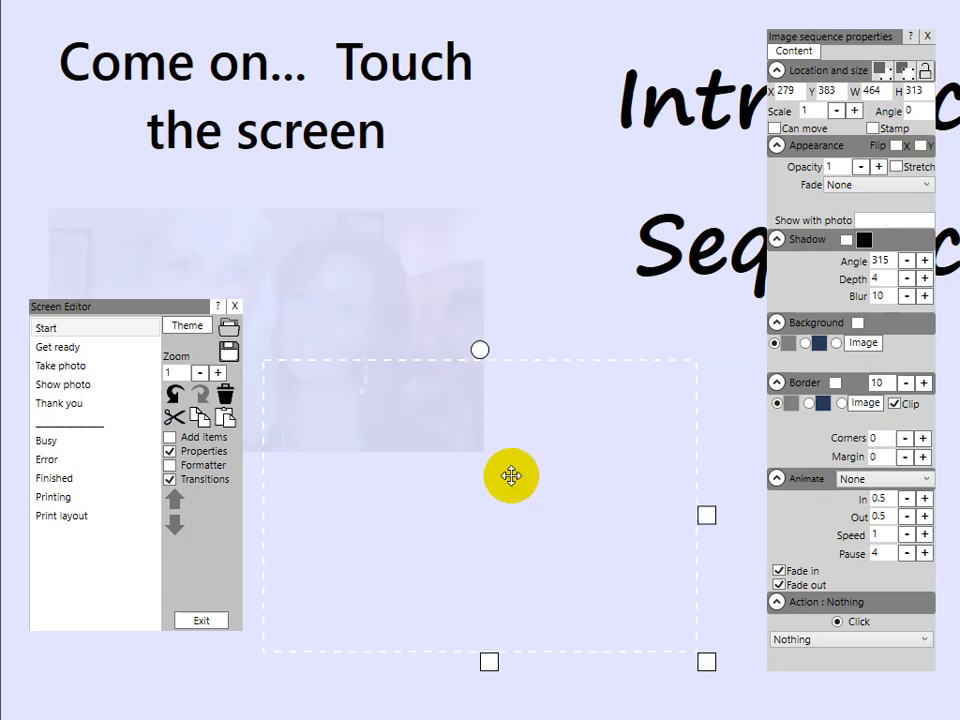
# Delete both pasted image sequences from the Start screen
pyautogui.click(225, 397)
pyautogui.click(321, 349)
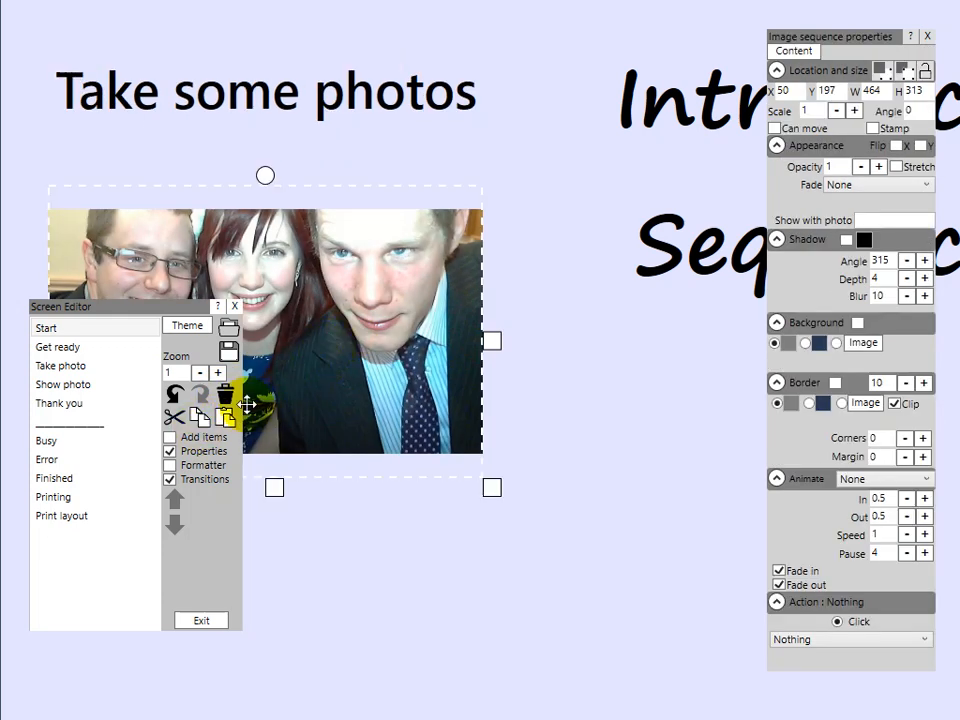
pyautogui.click(227, 397)
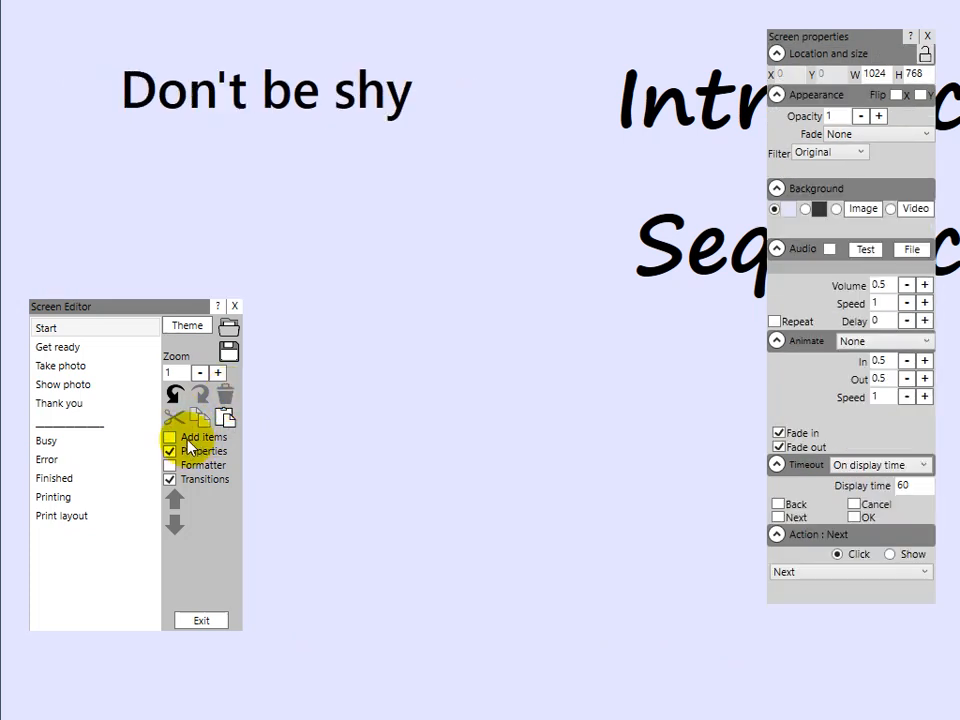
# Add a video sequence to the Start screen and move it to about X 287, Y 392
pyautogui.click(170, 437)
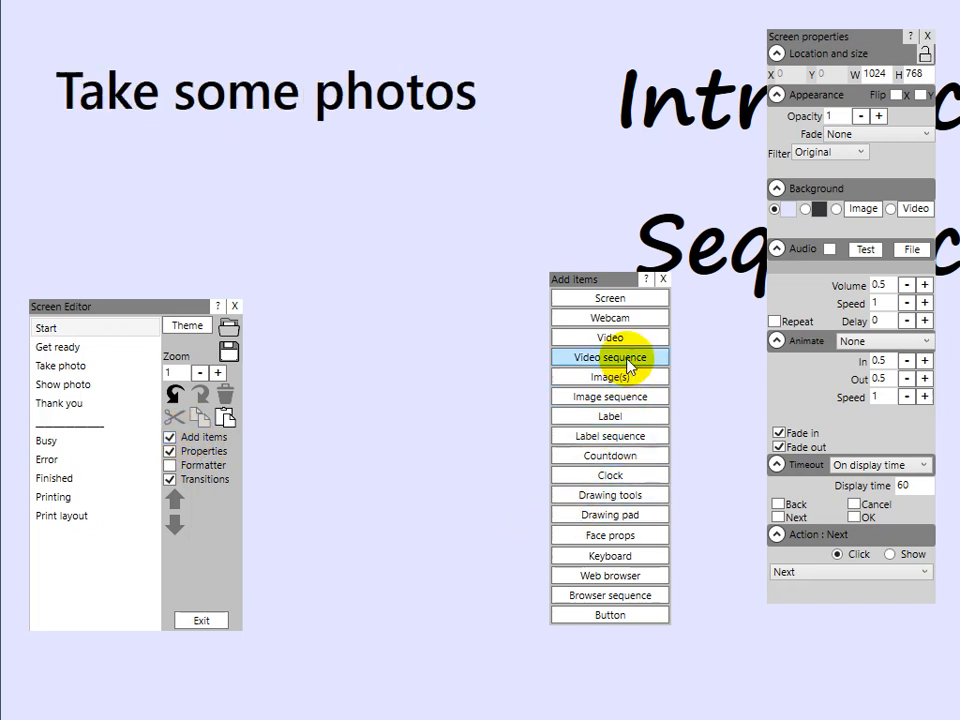
pyautogui.click(611, 359)
pyautogui.moveTo(493, 354); pyautogui.dragTo(439, 407)
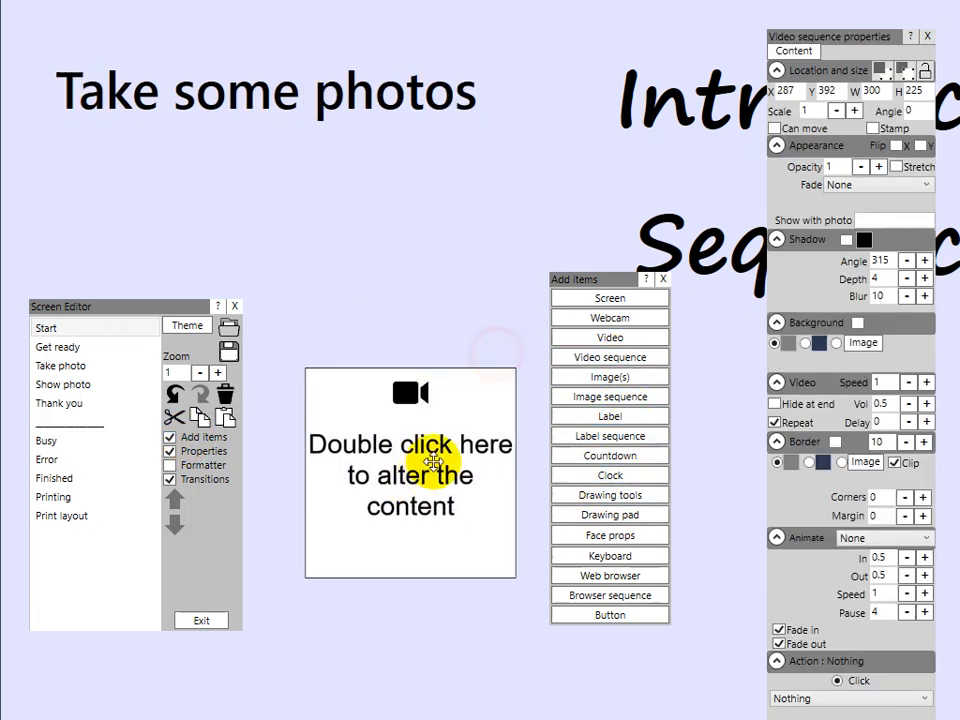
pyautogui.click(662, 278)
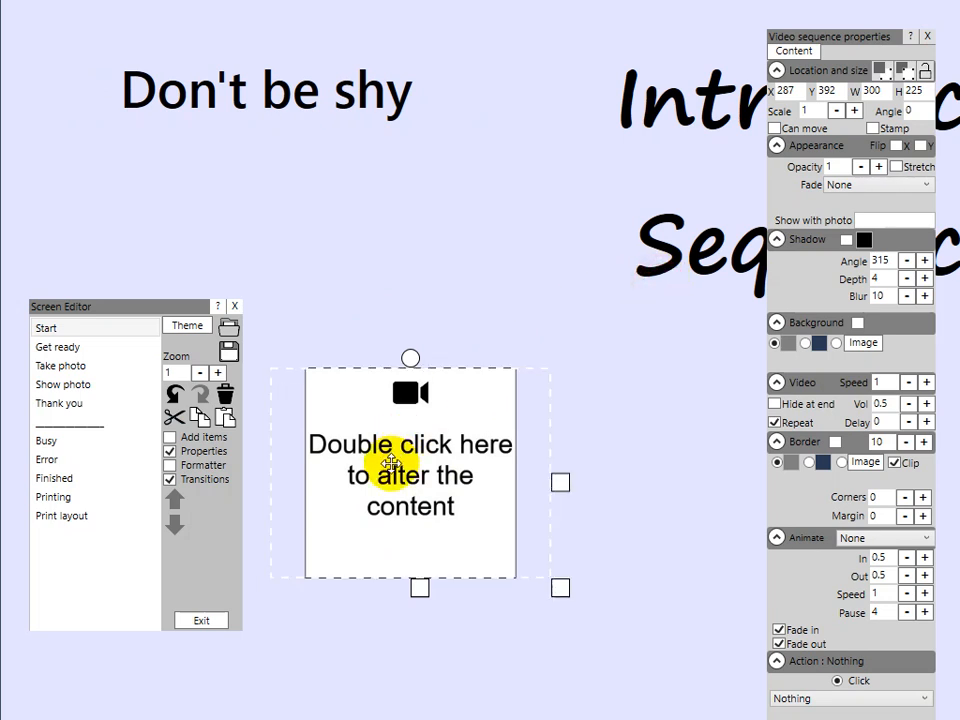
# Add start1.mp4, start2.mp4 and start3.mp4 from the RightBooth7 Library Videos folder to the video sequence's file list
pyautogui.click(391, 470)
pyautogui.doubleClick(391, 470)
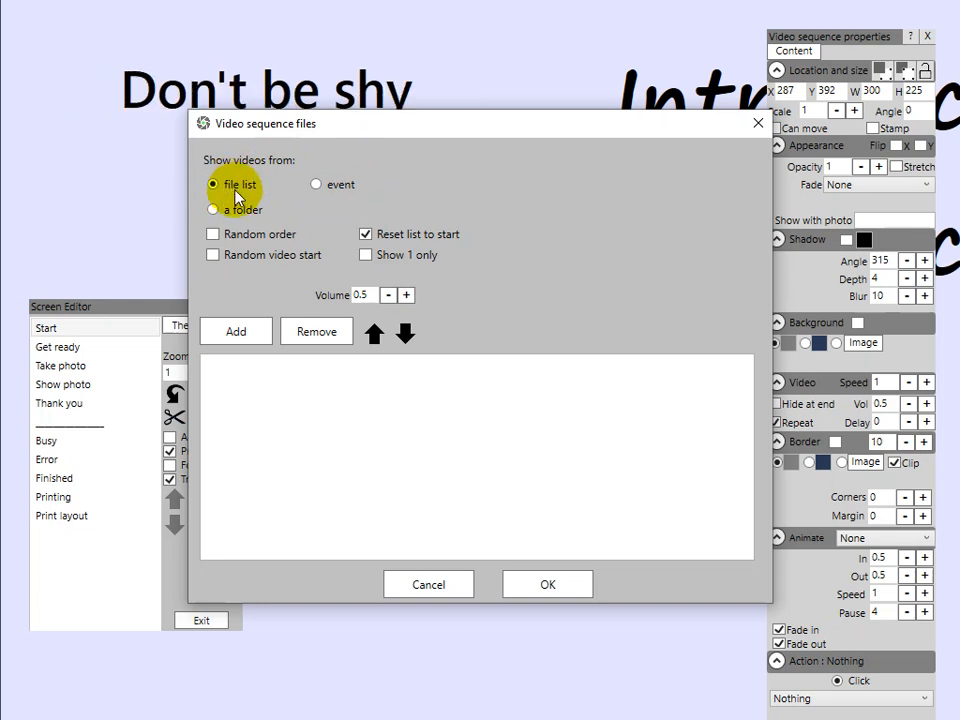
pyautogui.click(236, 333)
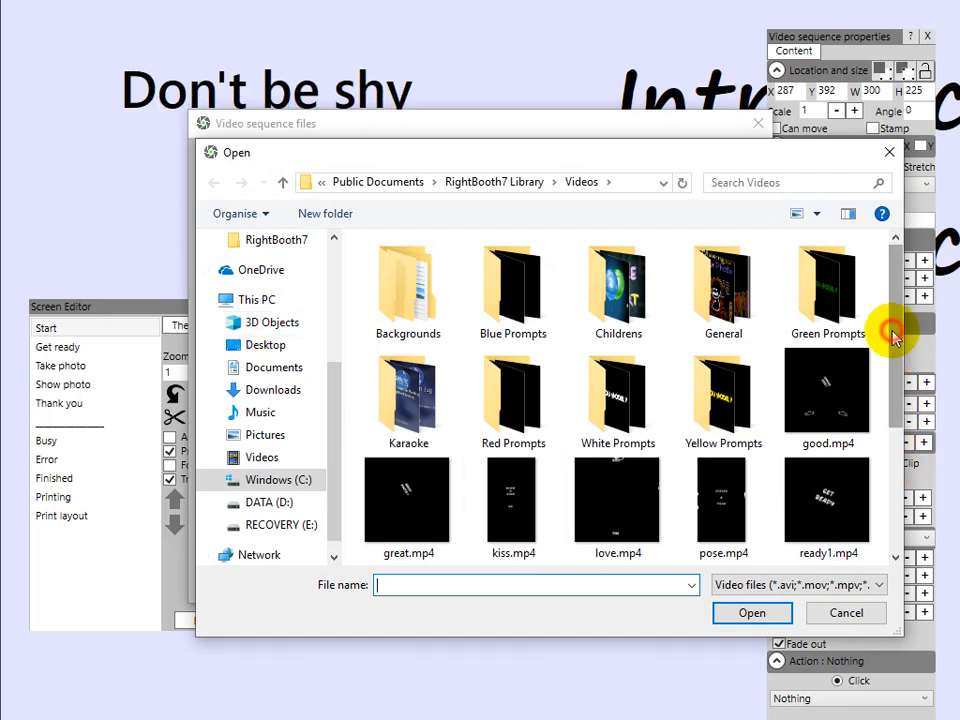
pyautogui.moveTo(895, 335); pyautogui.dragTo(902, 462)
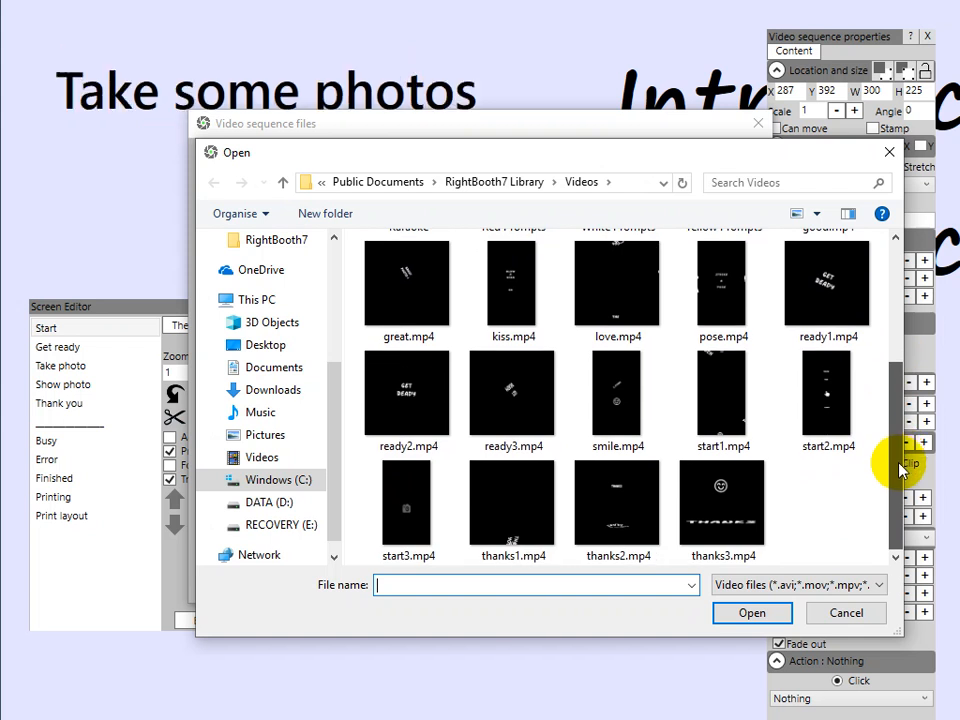
pyautogui.moveTo(900, 459); pyautogui.dragTo(870, 462)
pyautogui.click(718, 395)
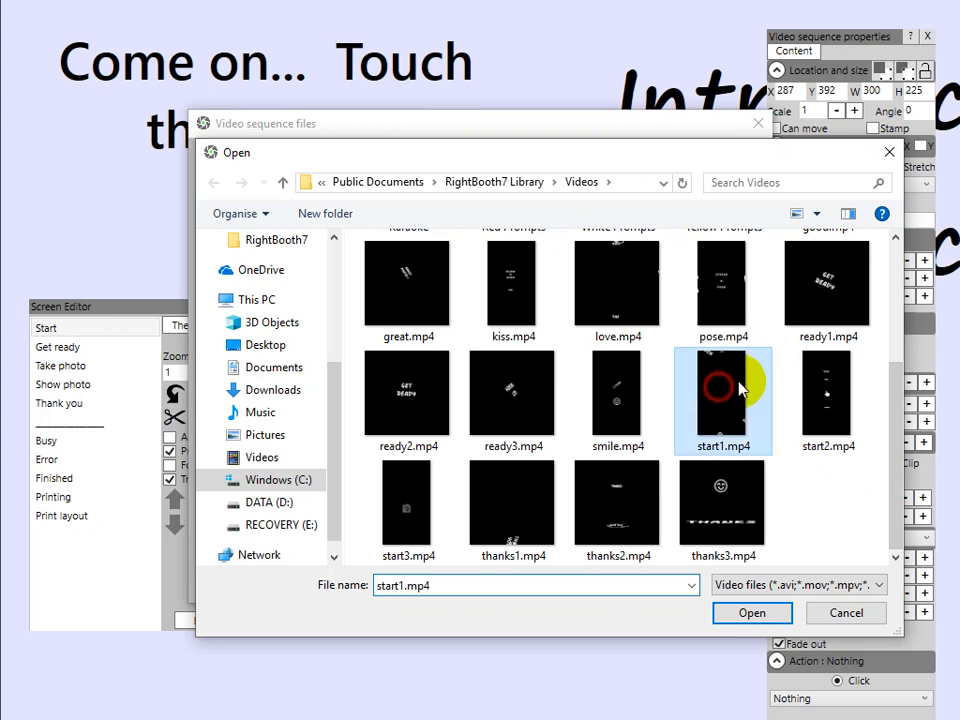
pyautogui.keyDown('ctrl'); pyautogui.click(828, 400); pyautogui.keyUp('ctrl')
pyautogui.keyDown('ctrl'); pyautogui.click(413, 490); pyautogui.keyUp('ctrl')
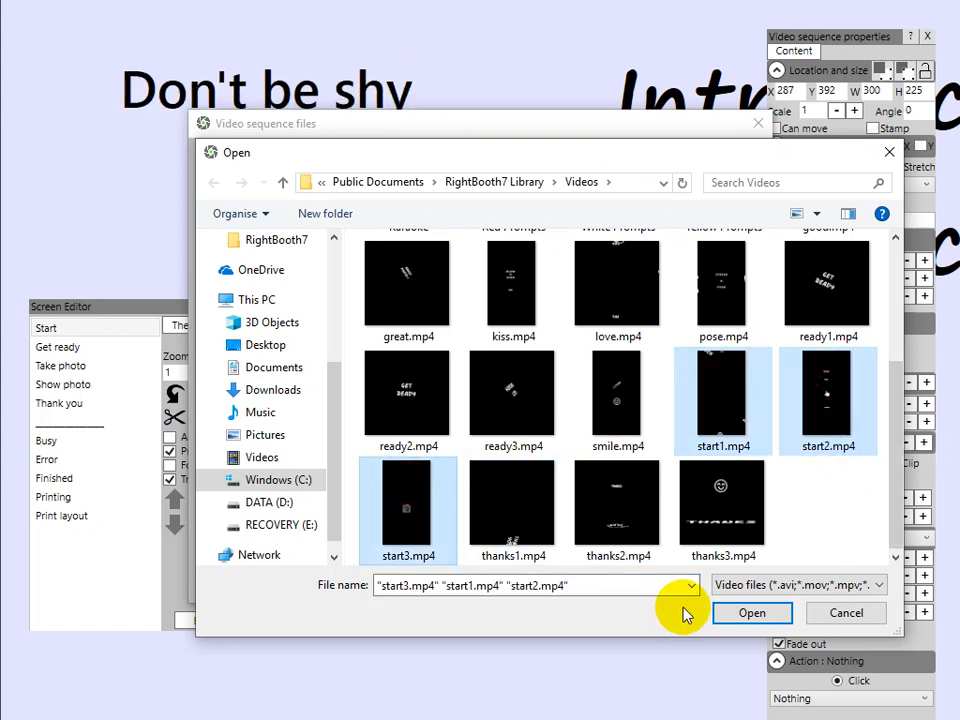
pyautogui.click(750, 614)
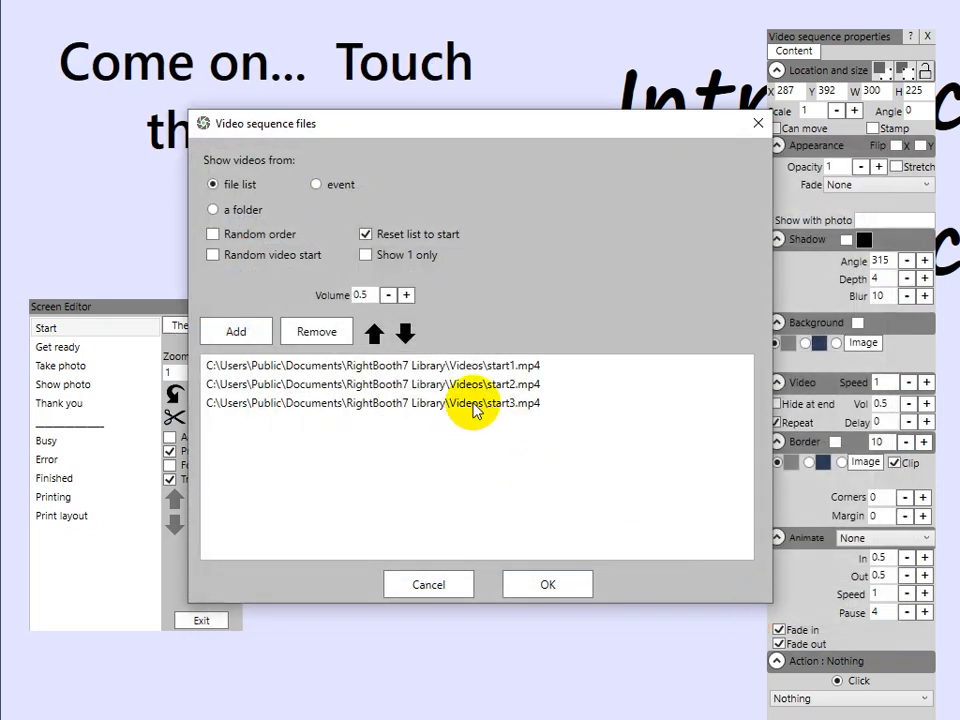
# Move start1.mp4 one place down in the video sequence's file list and apply the list
pyautogui.click(492, 366)
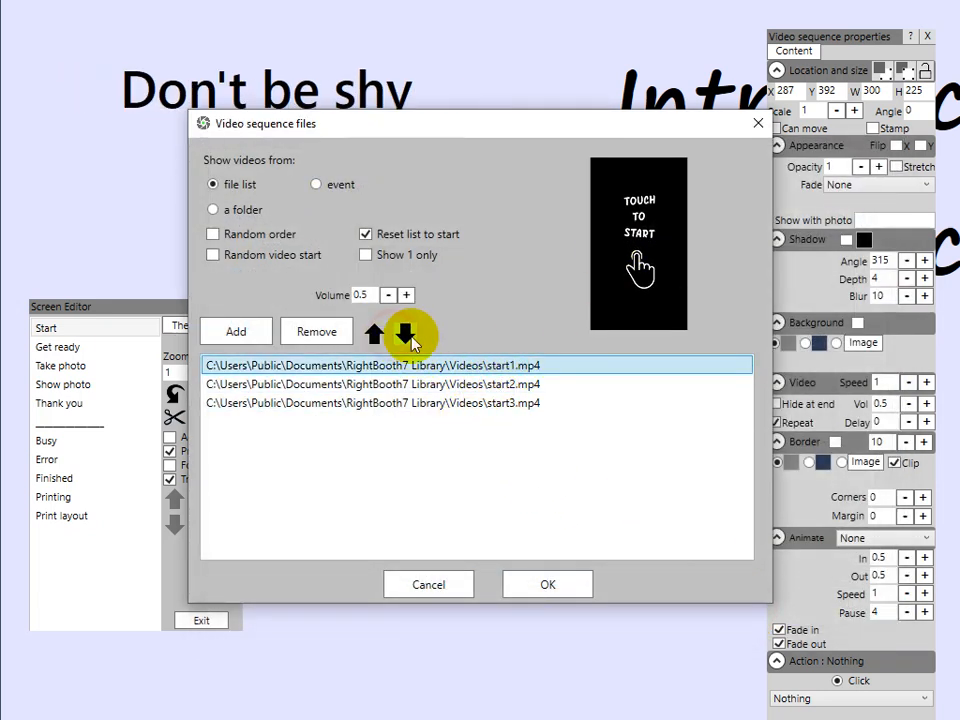
pyautogui.click(405, 334)
pyautogui.click(530, 592)
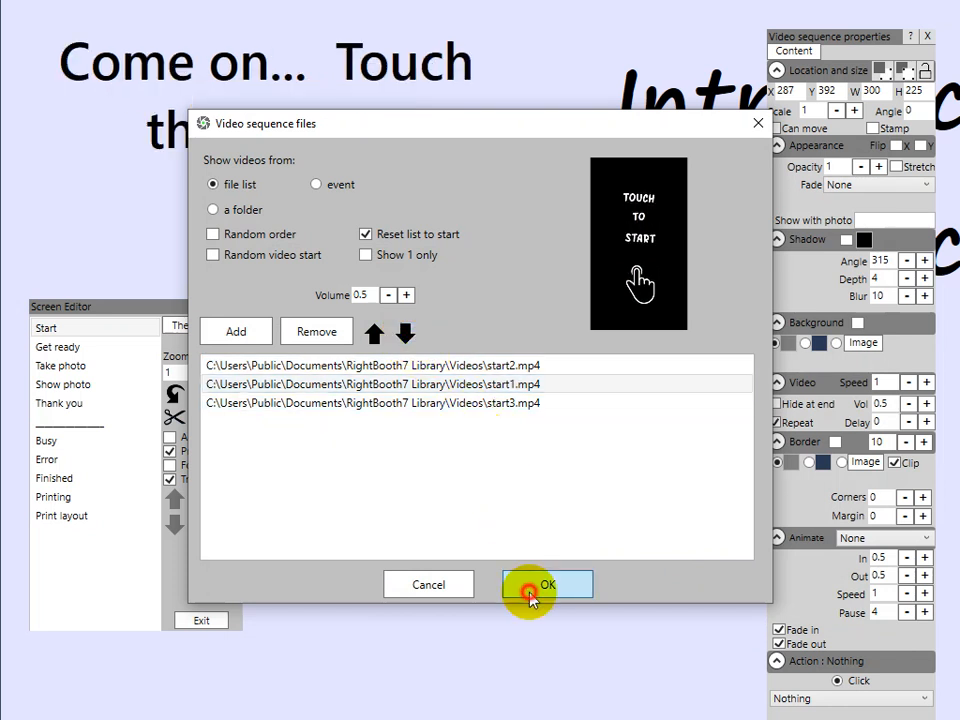
# Enlarge the video sequence to about 366 × 581 and move it to about X 266, Y 148
pyautogui.moveTo(428, 484); pyautogui.dragTo(433, 312)
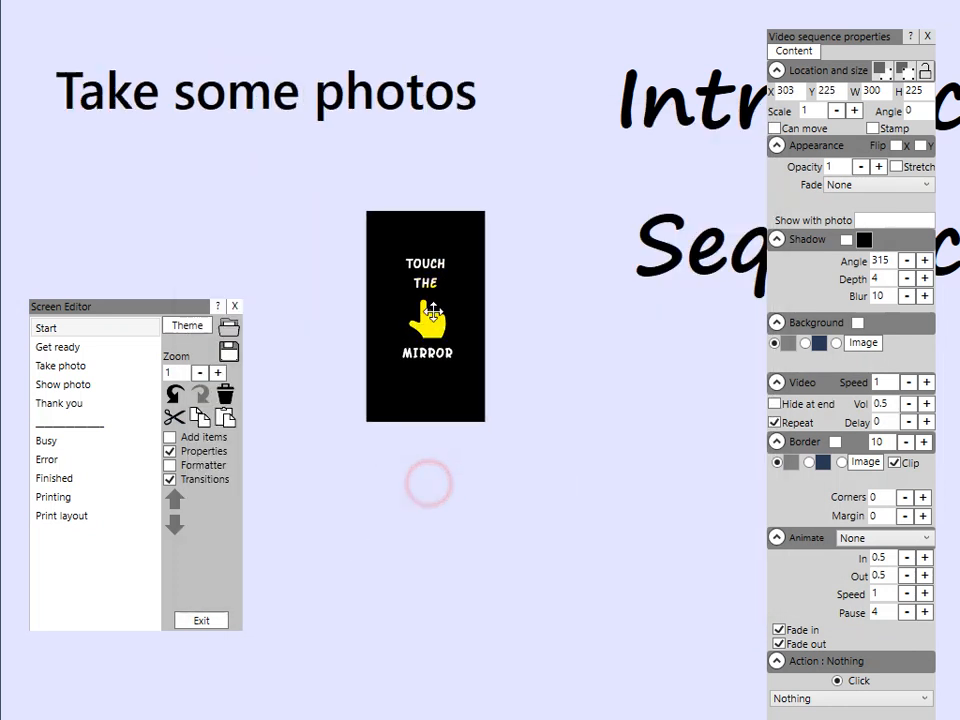
pyautogui.moveTo(561, 411); pyautogui.dragTo(600, 586)
pyautogui.moveTo(476, 284); pyautogui.dragTo(514, 429)
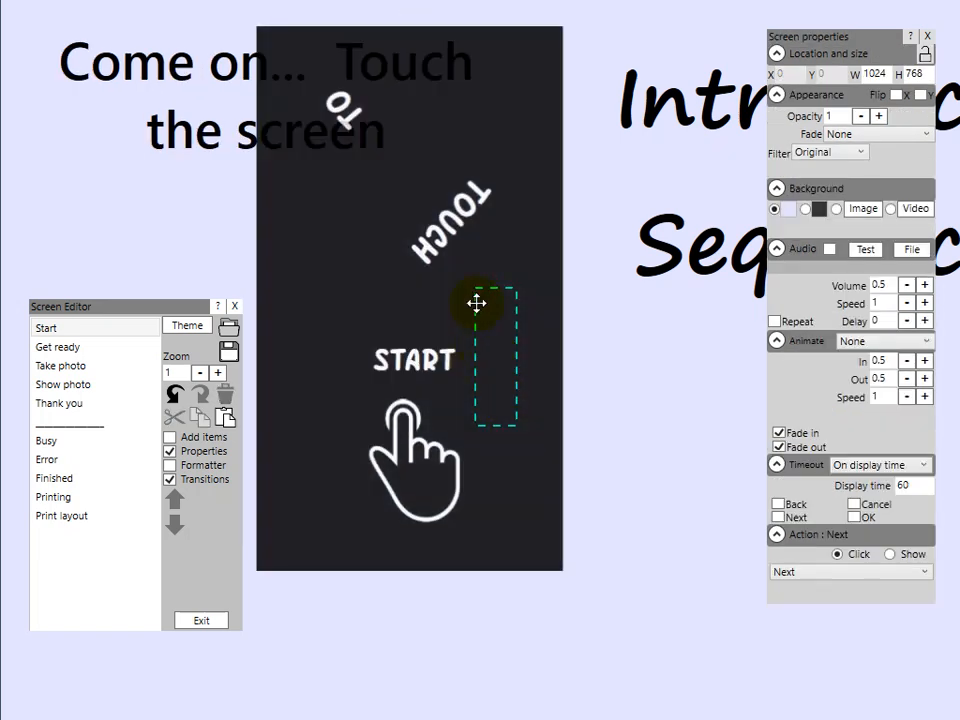
pyautogui.click(454, 249)
pyautogui.moveTo(389, 272); pyautogui.dragTo(450, 368)
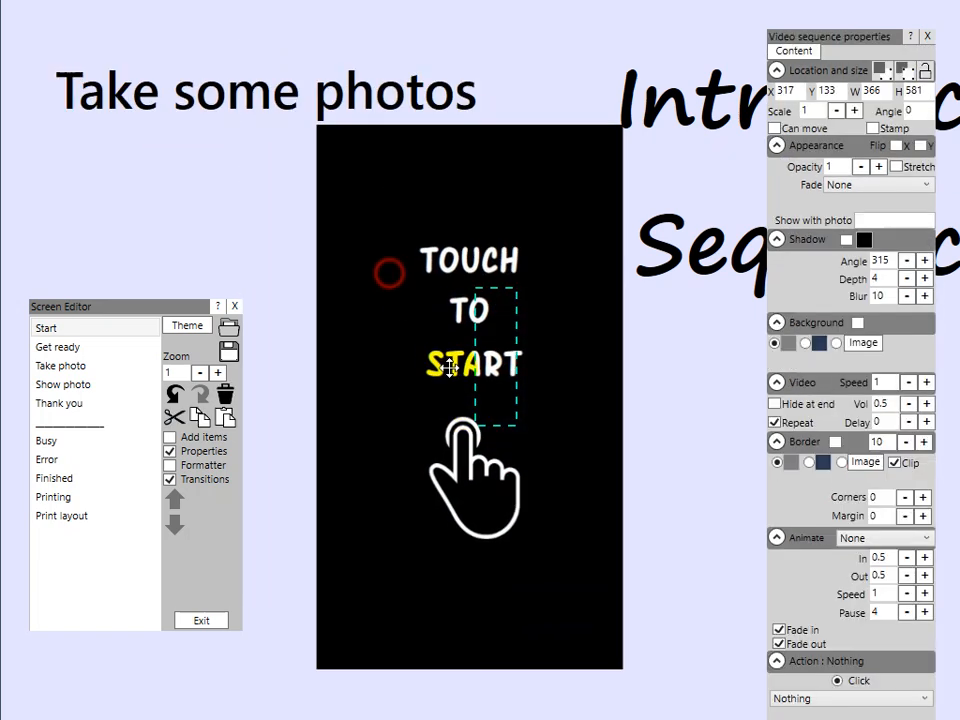
pyautogui.click(677, 484)
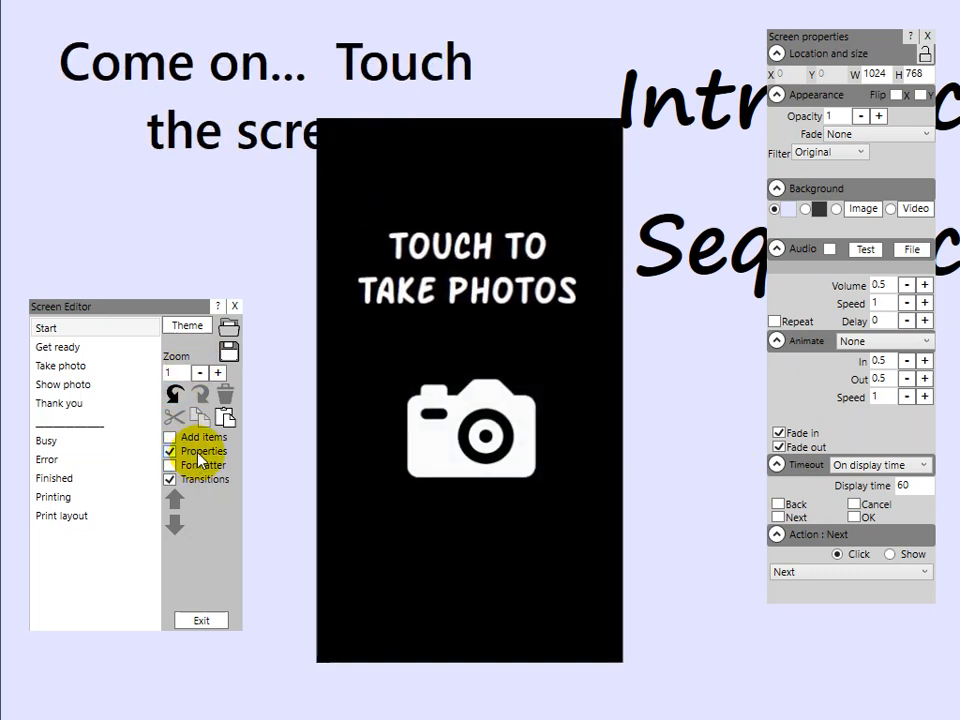
pyautogui.click(549, 488)
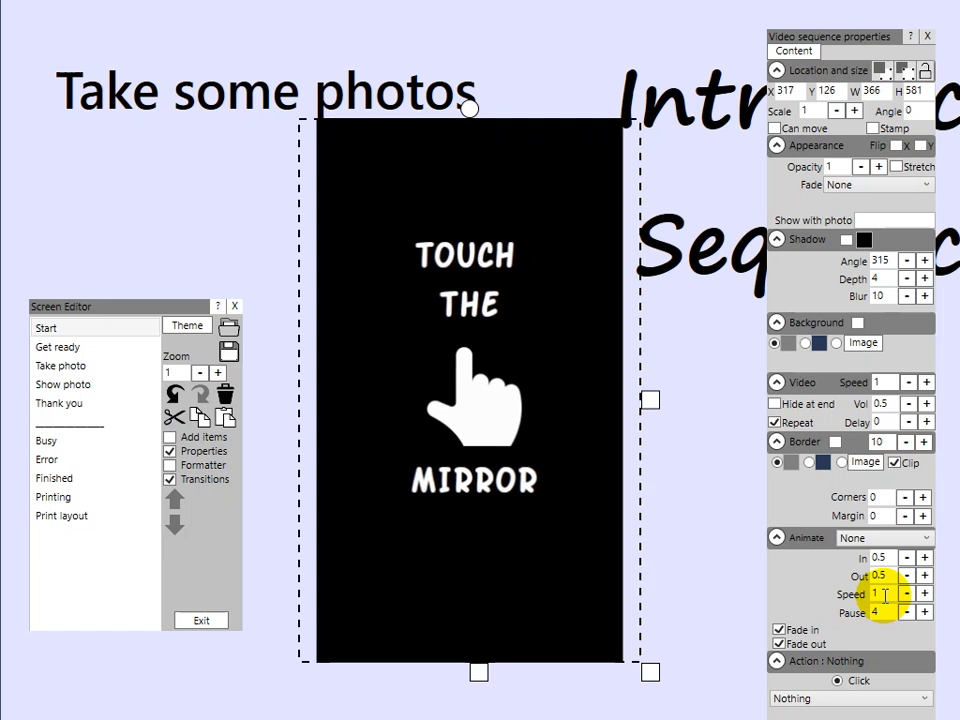
pyautogui.moveTo(574, 416); pyautogui.dragTo(520, 434)
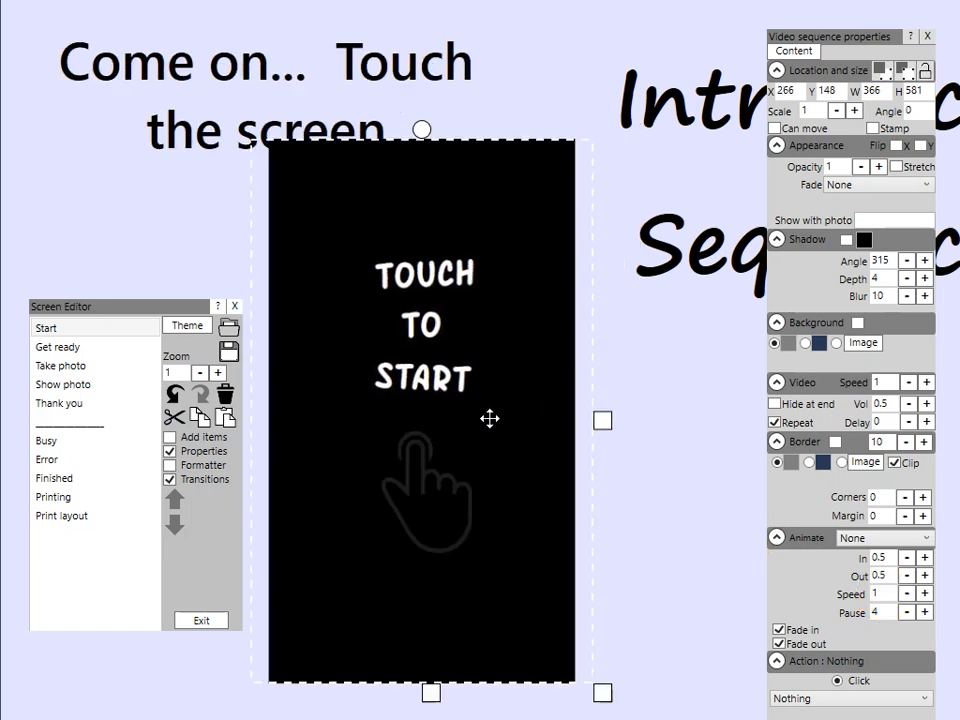
# Delete the video sequence and the text sequence from the Start screen
pyautogui.click(489, 418)
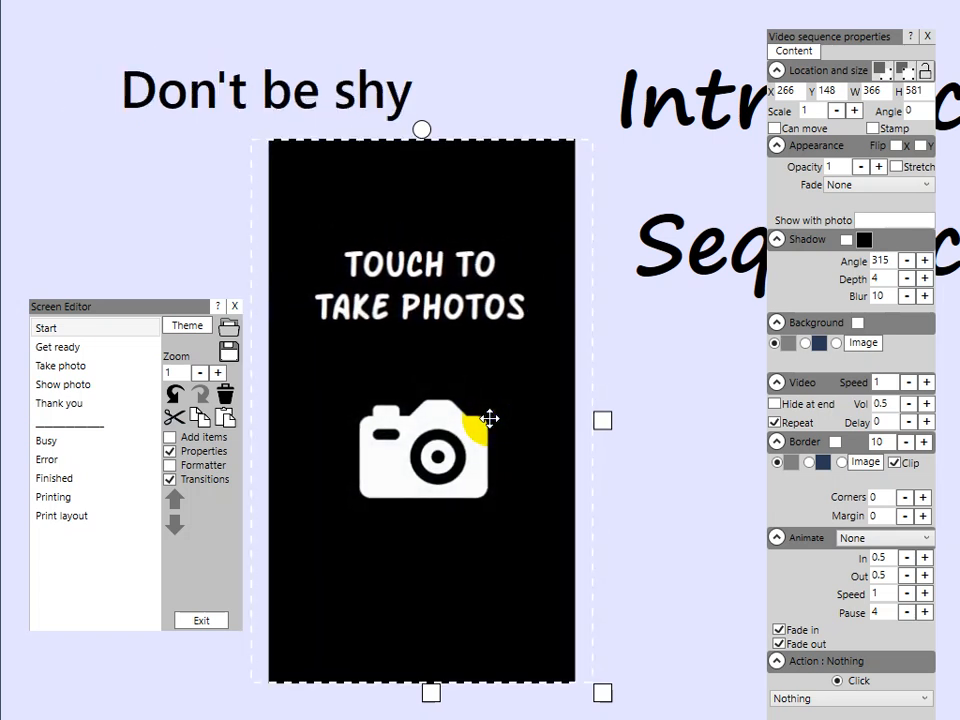
pyautogui.click(470, 367)
pyautogui.click(358, 112)
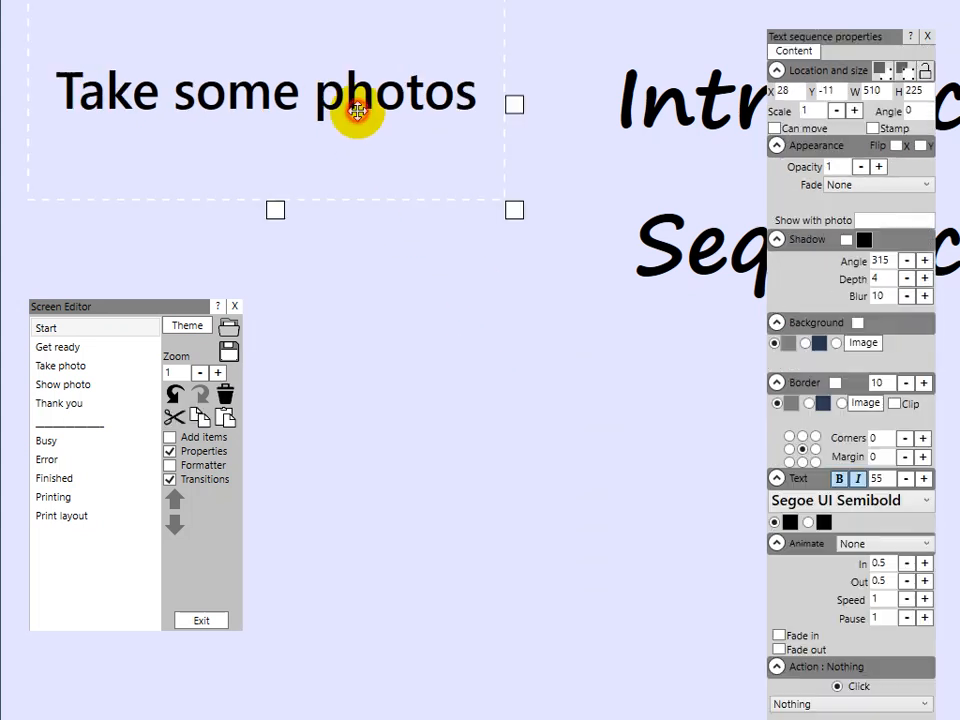
pyautogui.press('Delete')
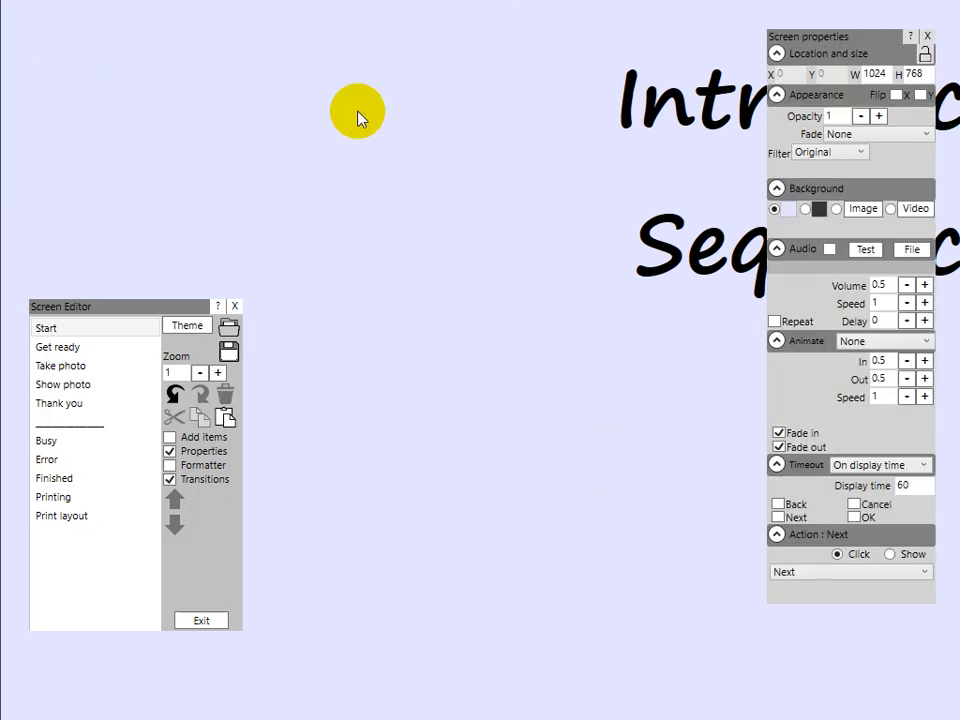
# Open the Get ready screen and move its "Get Ready" label to about X 277, Y 299
pyautogui.click(87, 348)
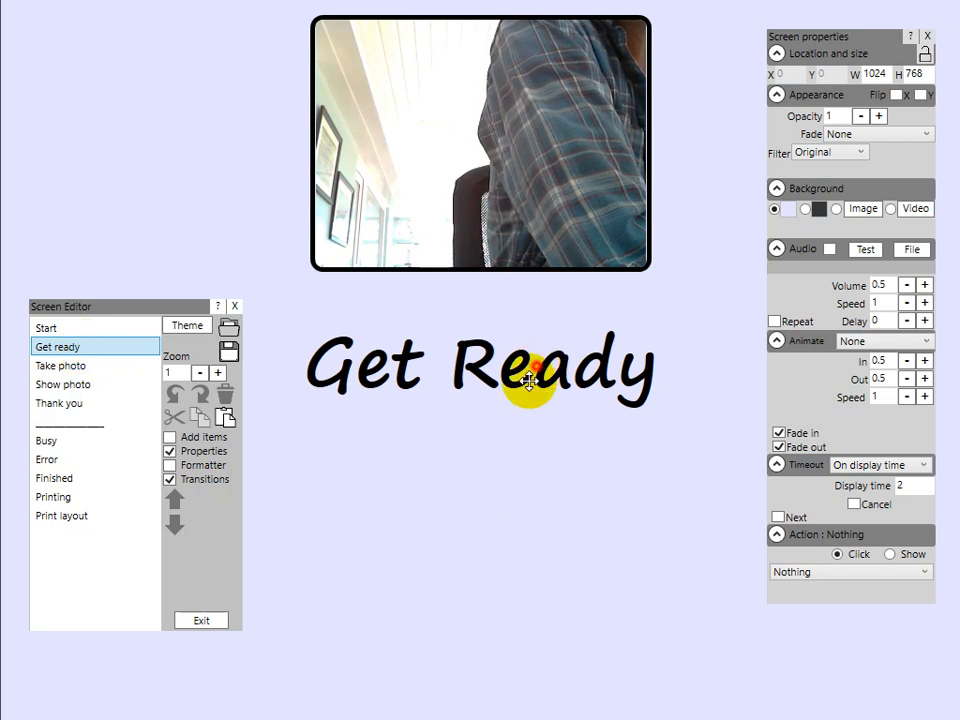
pyautogui.moveTo(537, 367); pyautogui.dragTo(531, 418)
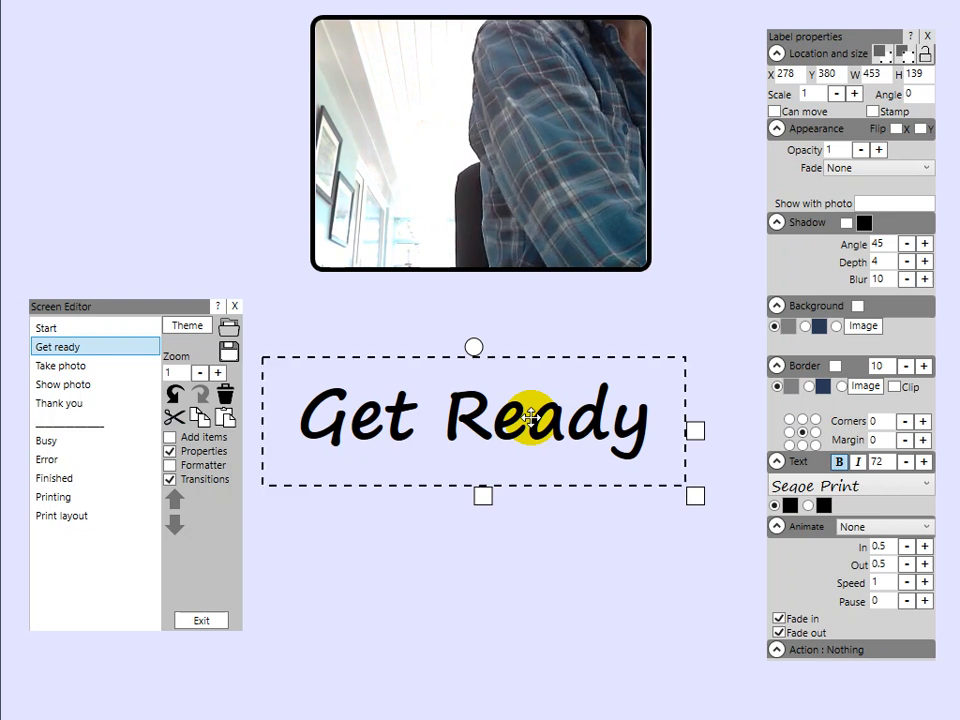
pyautogui.moveTo(540, 407); pyautogui.dragTo(539, 341)
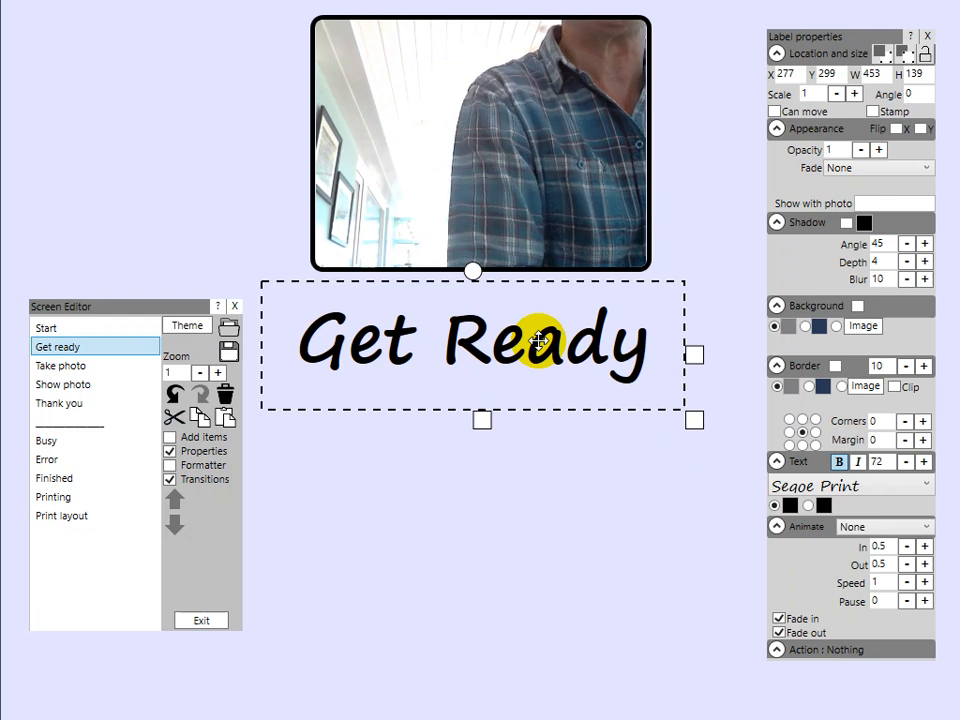
# Add a label sequence to the Get ready screen and place it below the heading at about X 328, Y 423
pyautogui.click(184, 442)
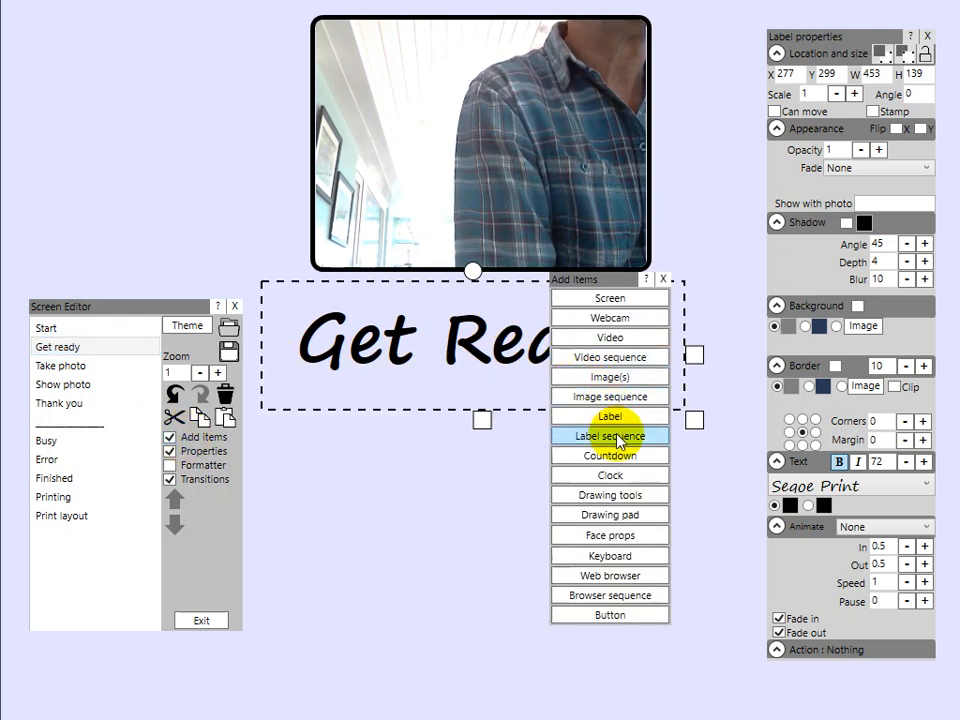
pyautogui.moveTo(617, 440); pyautogui.dragTo(462, 515)
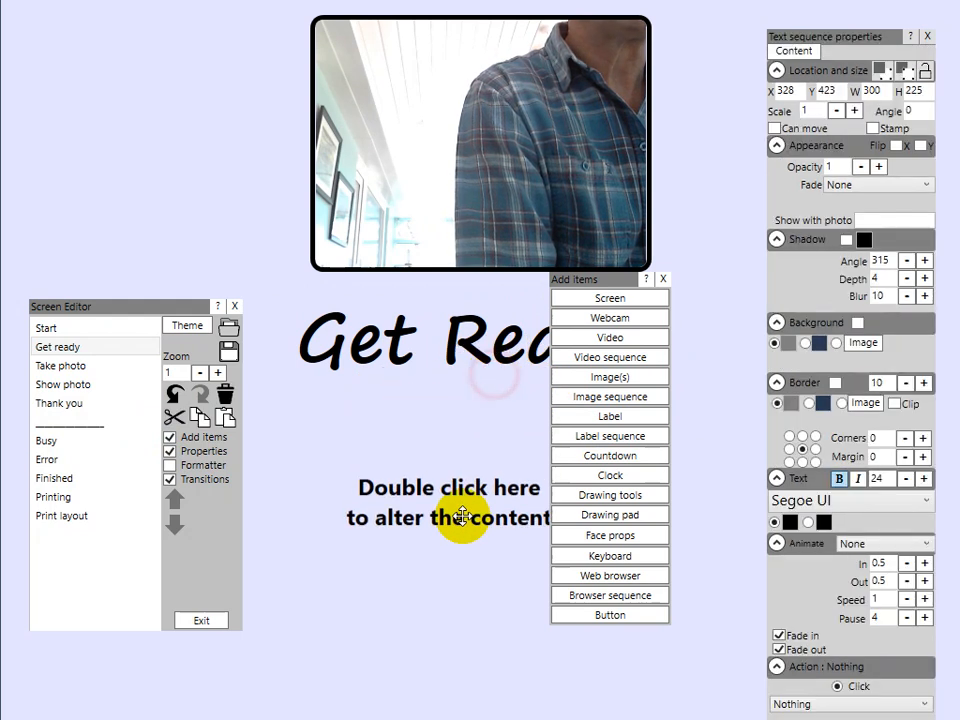
pyautogui.click(462, 516)
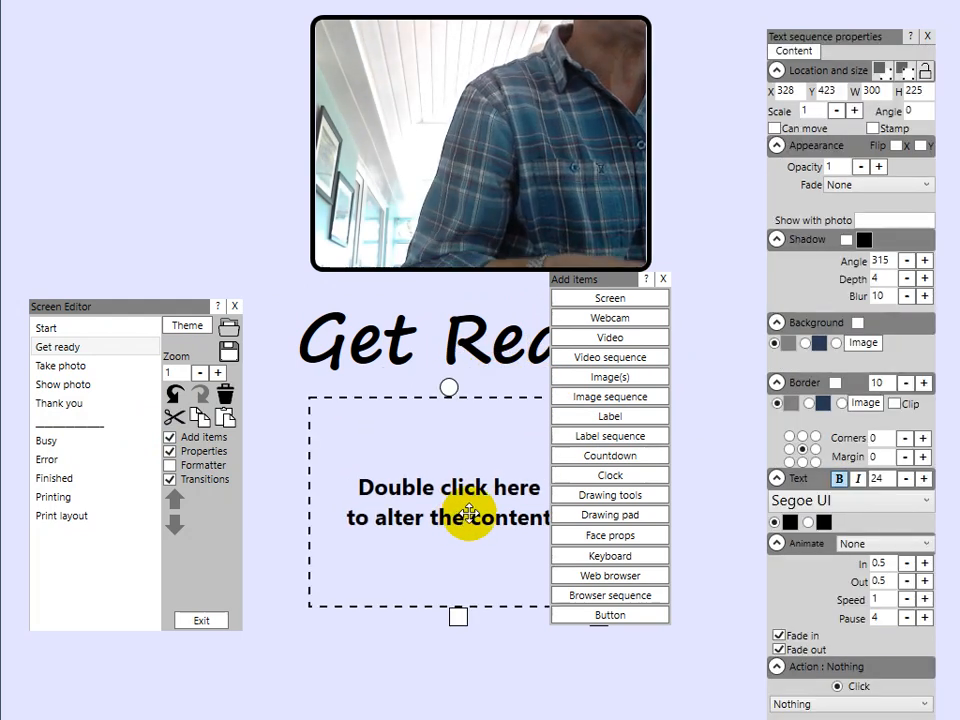
pyautogui.click(663, 279)
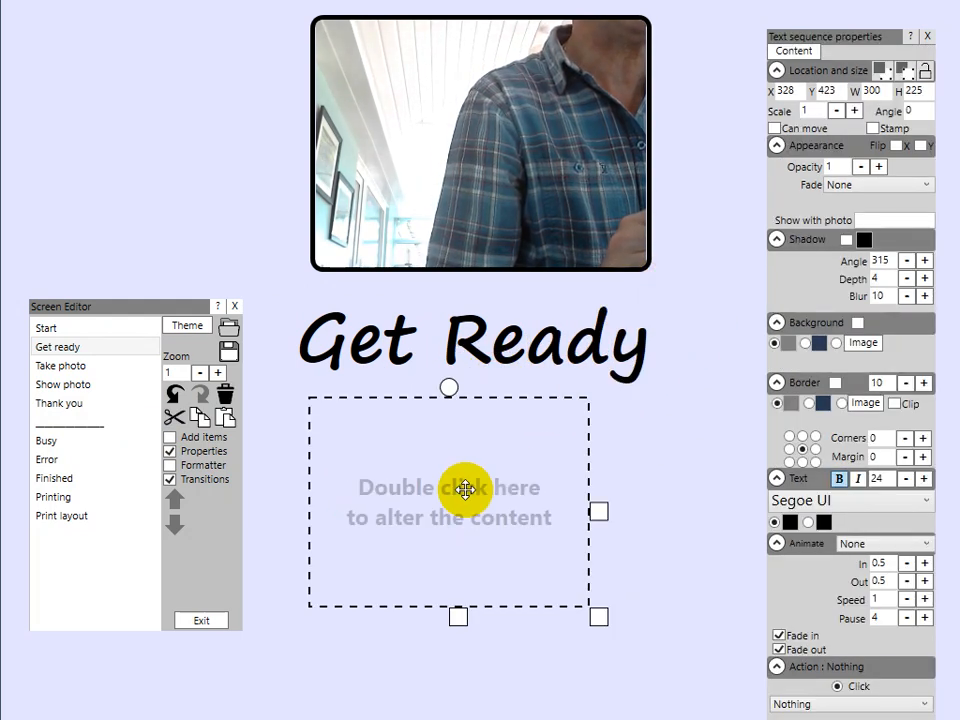
# Set the label sequence's text lines to "Get ready for photo 1...", "Now time for photo 2..." and "Finally, pose for photo 3..." and apply them
pyautogui.doubleClick(465, 489)
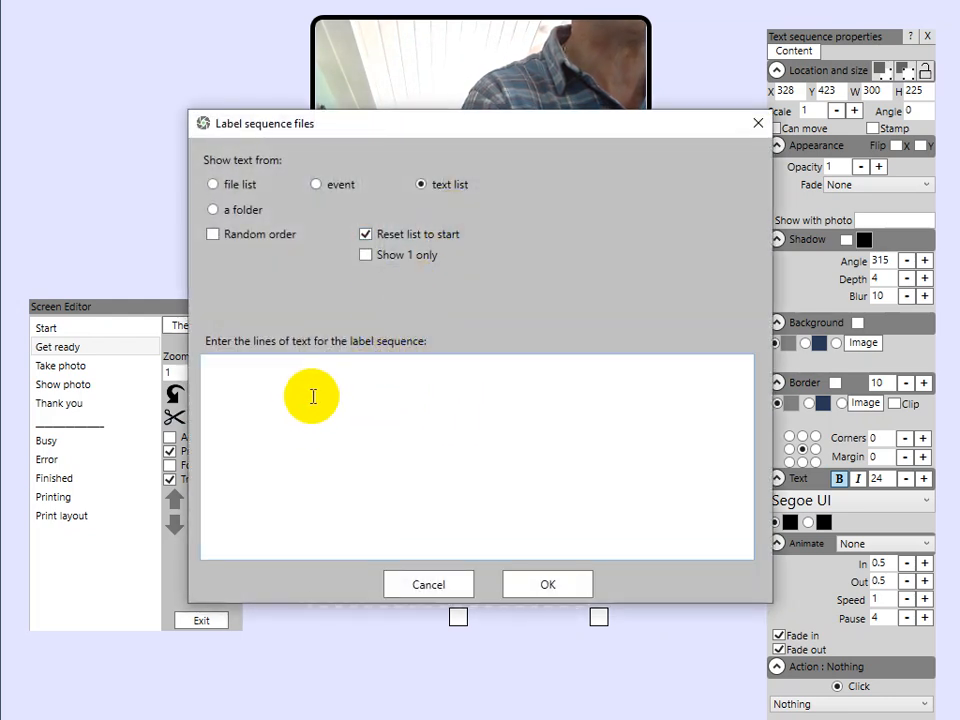
pyautogui.click(315, 370)
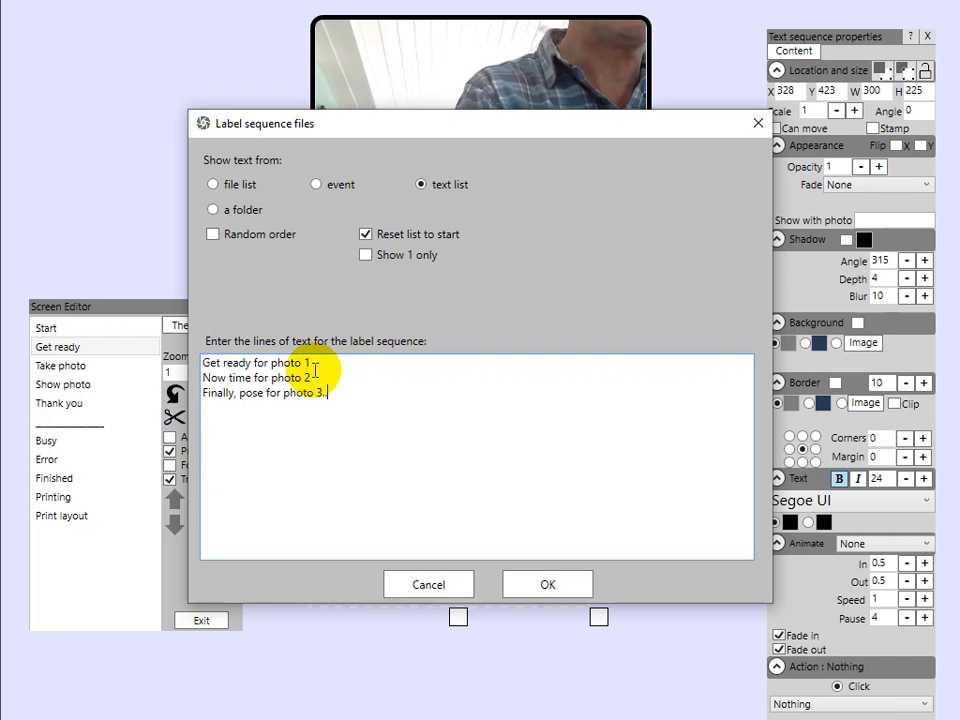
pyautogui.click(520, 587)
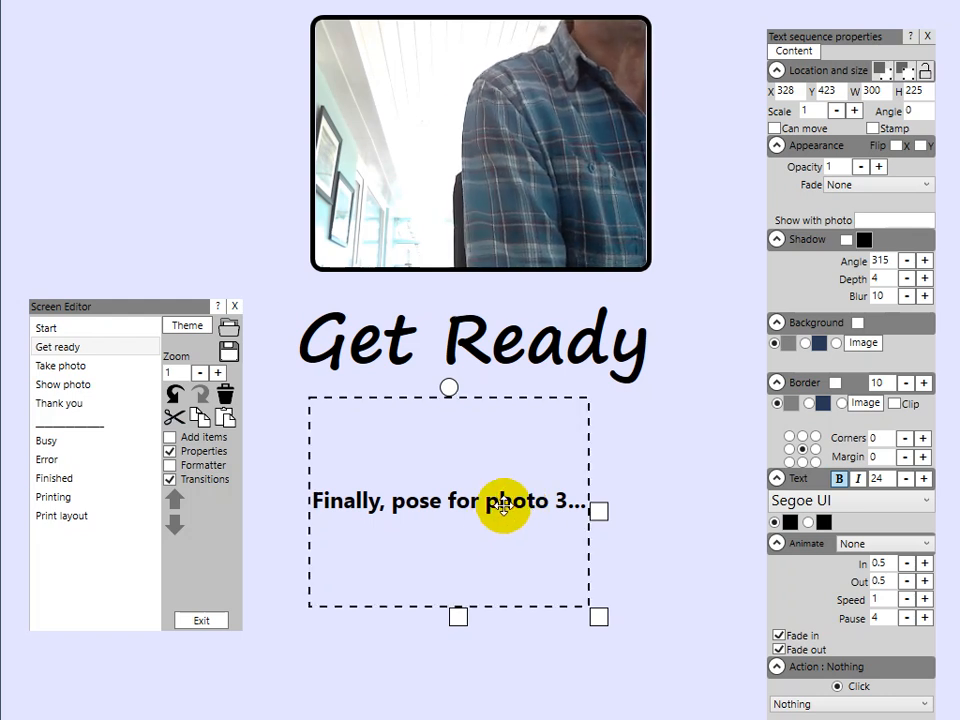
# Set the label sequence to show only one line each time without resetting the list to the start, and apply it
pyautogui.doubleClick(503, 508)
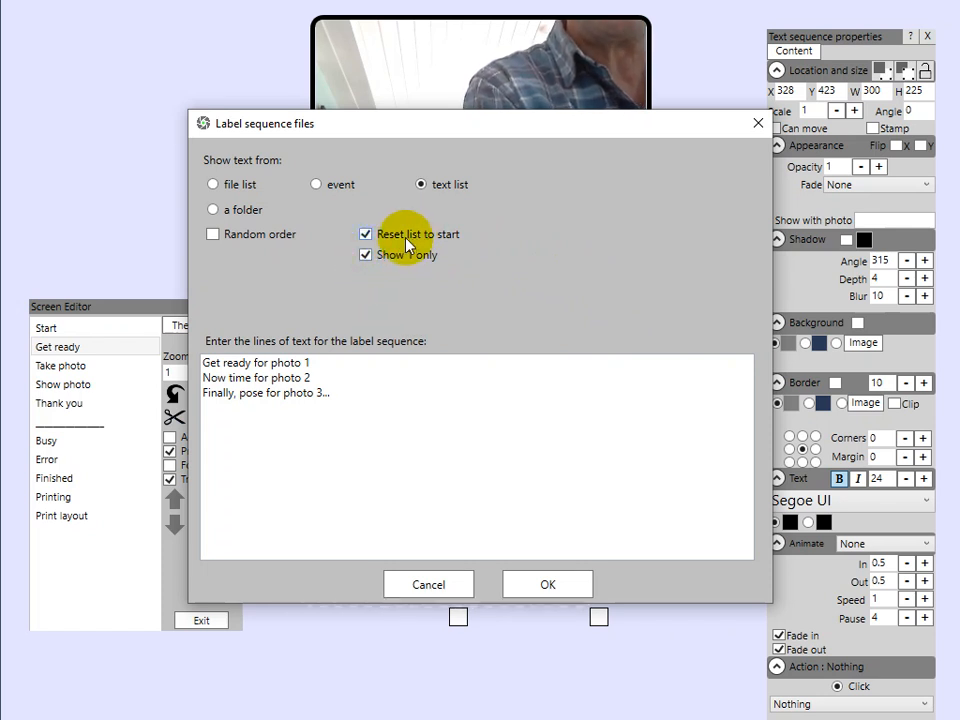
pyautogui.click(366, 234)
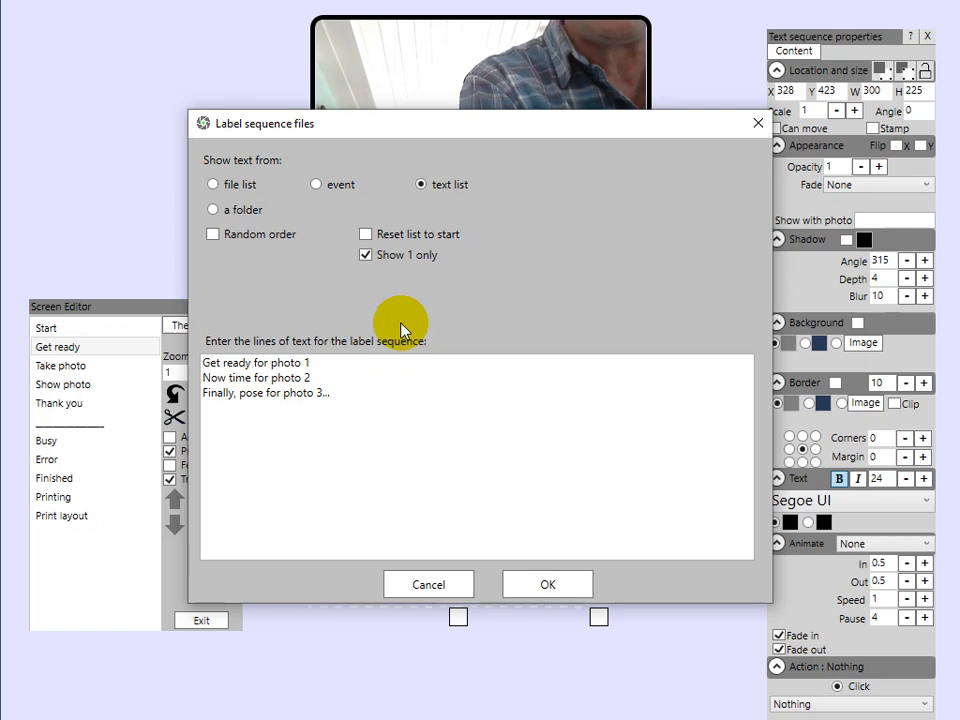
pyautogui.click(293, 364)
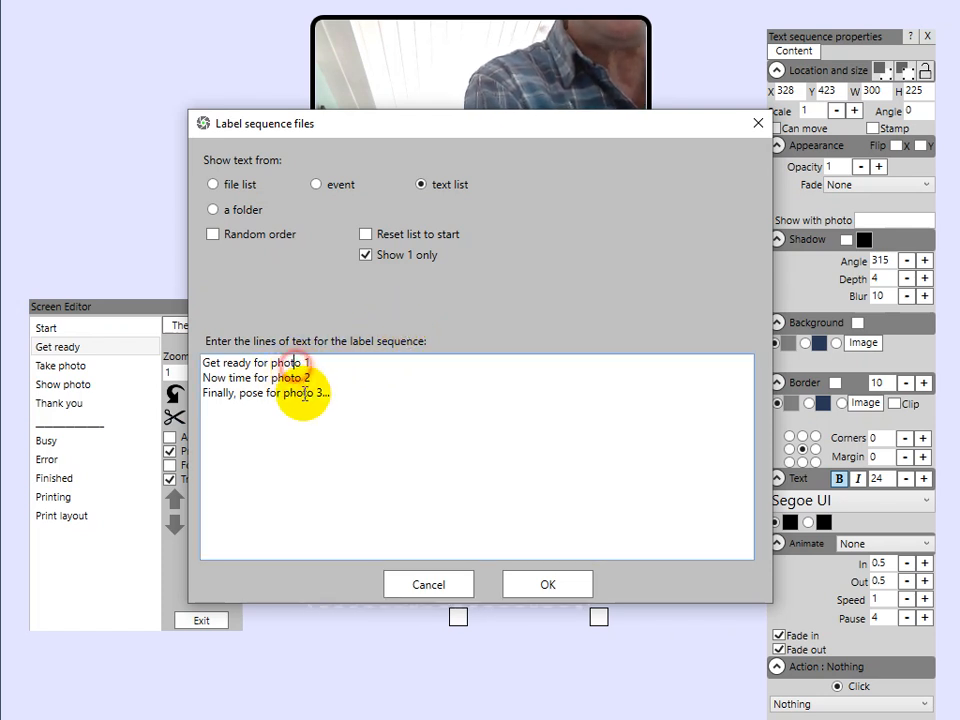
pyautogui.click(310, 378)
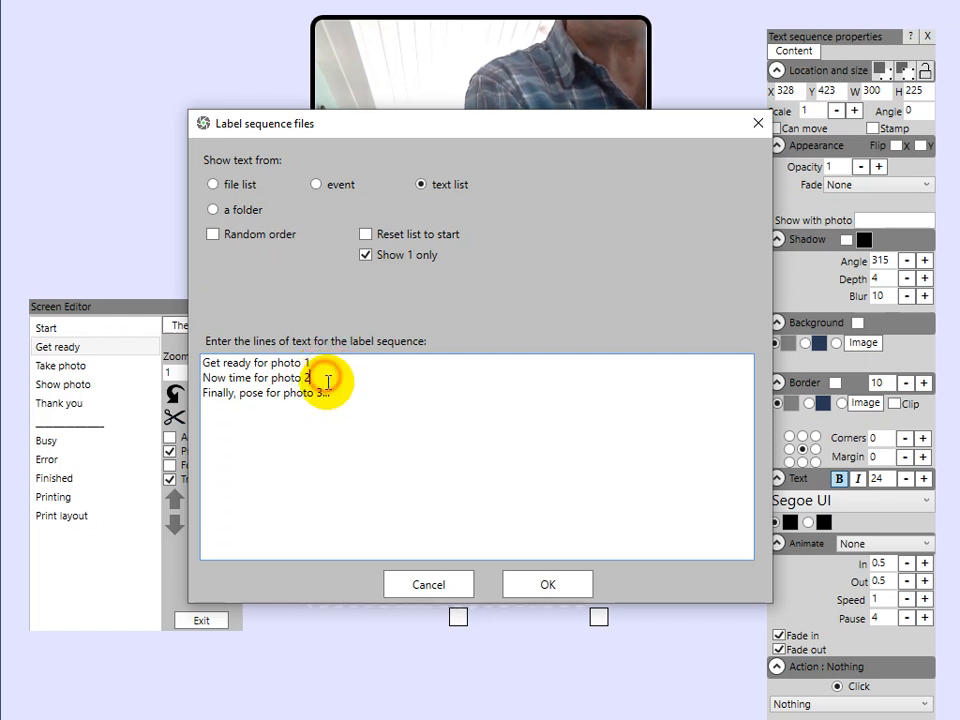
pyautogui.click(334, 392)
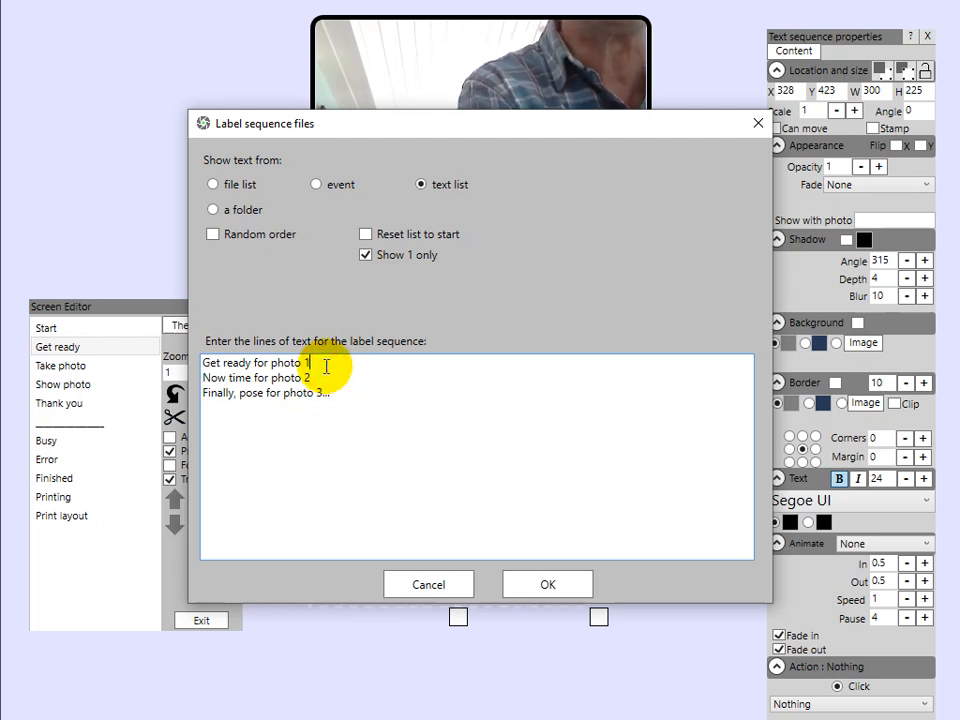
pyautogui.click(320, 380)
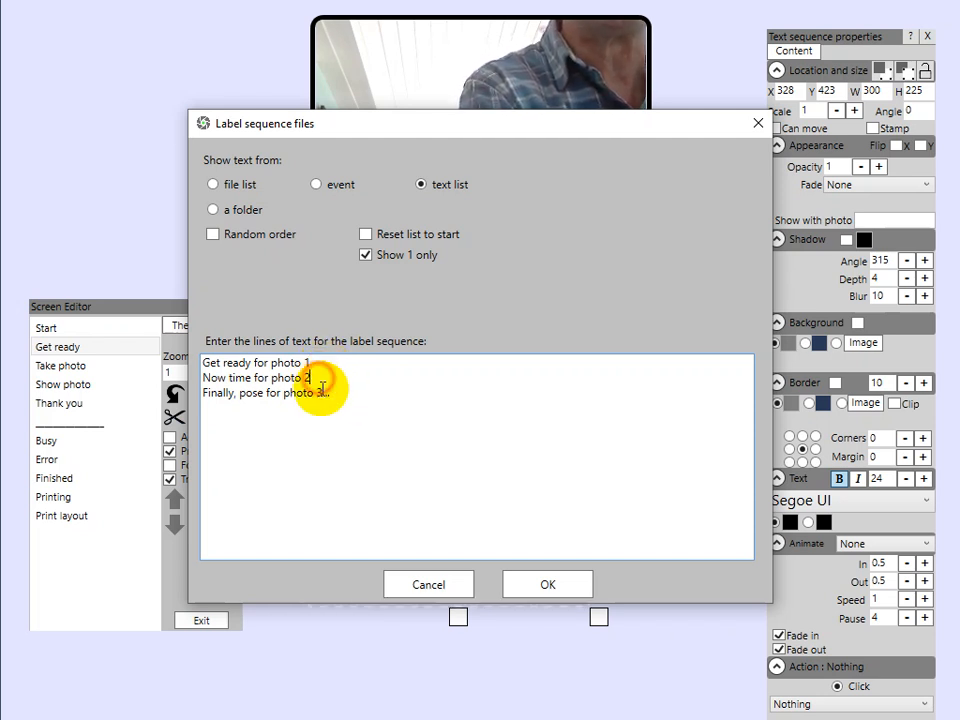
pyautogui.click(550, 587)
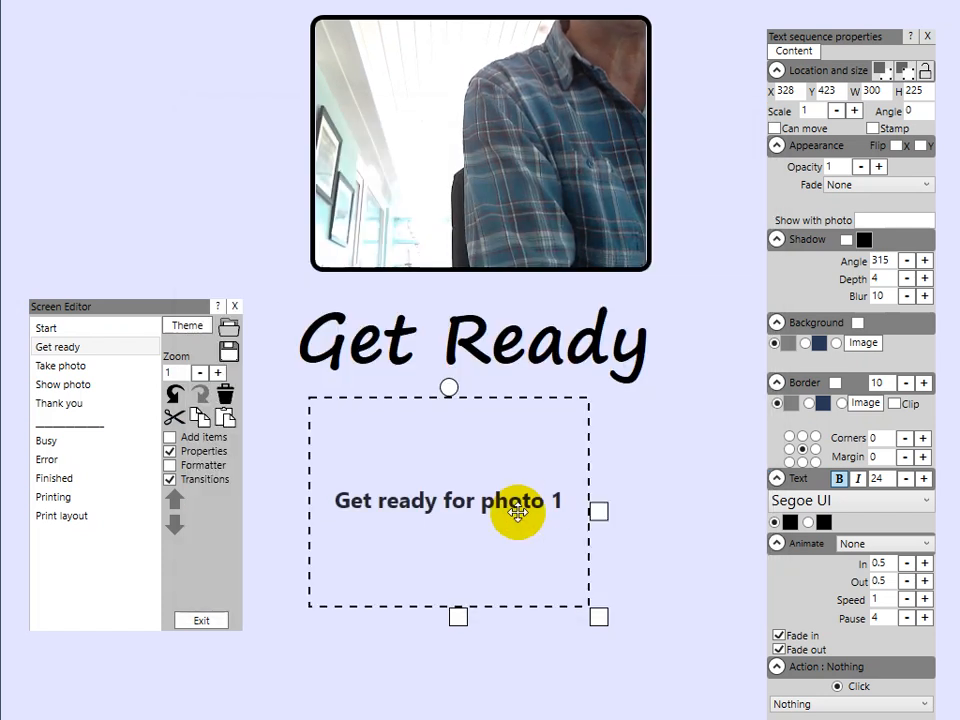
# Enlarge the label sequence's text to size 62 and widen the item to about 482
pyautogui.moveTo(517, 513); pyautogui.dragTo(523, 503)
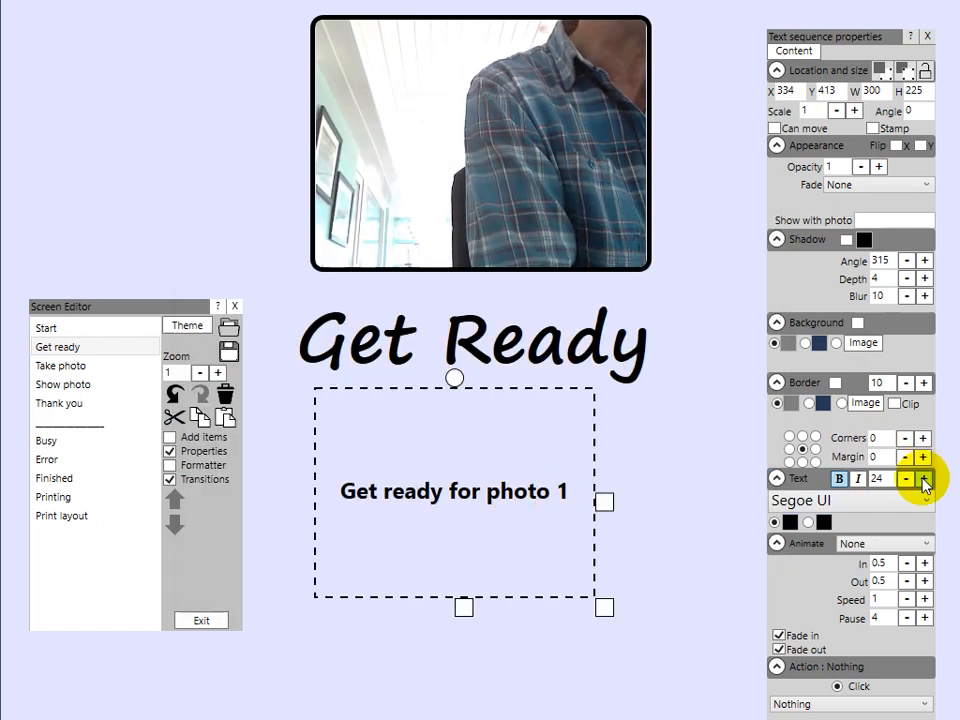
pyautogui.moveTo(924, 483); pyautogui.dragTo(924, 483)
pyautogui.moveTo(605, 500); pyautogui.dragTo(688, 497)
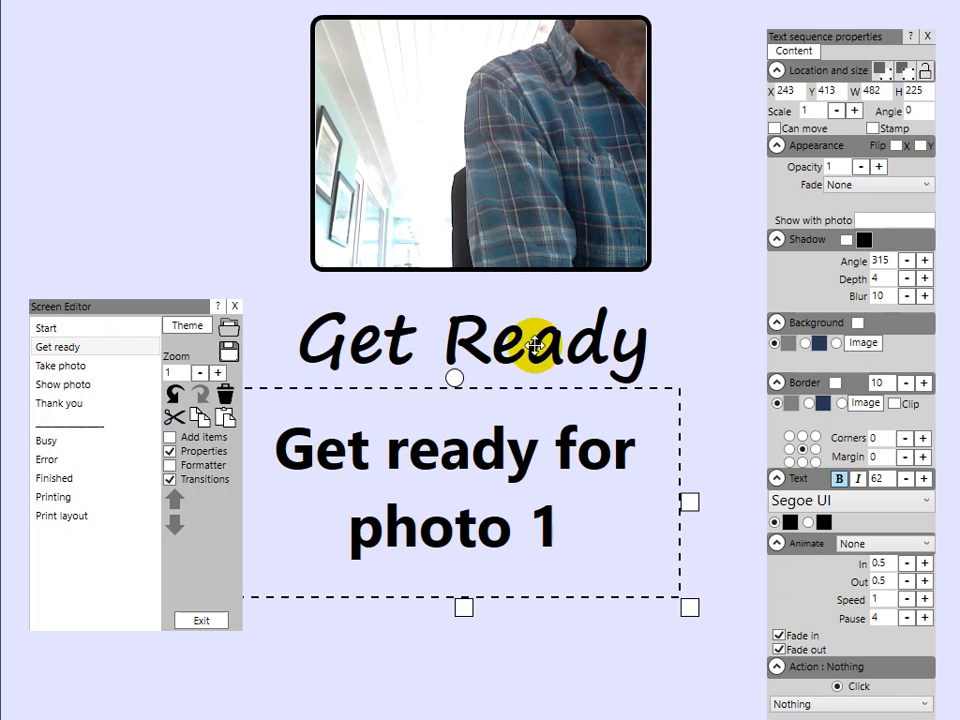
# Delete the "Get Ready" label and move the label sequence into its place at about X 273, Y 309
pyautogui.click(531, 343)
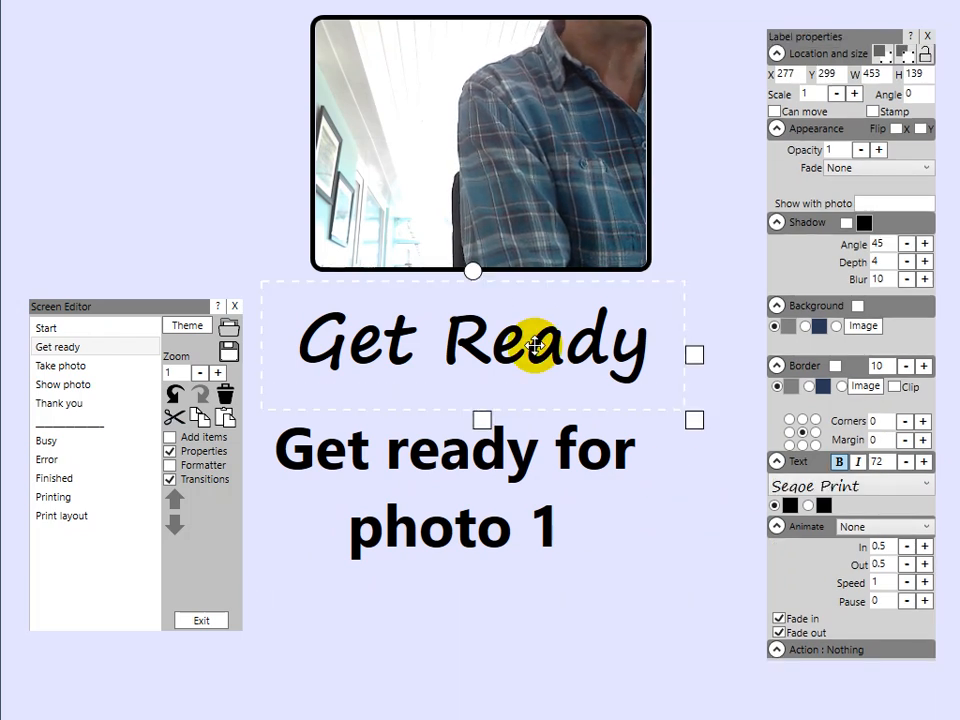
pyautogui.press('Delete')
pyautogui.moveTo(500, 461); pyautogui.dragTo(529, 358)
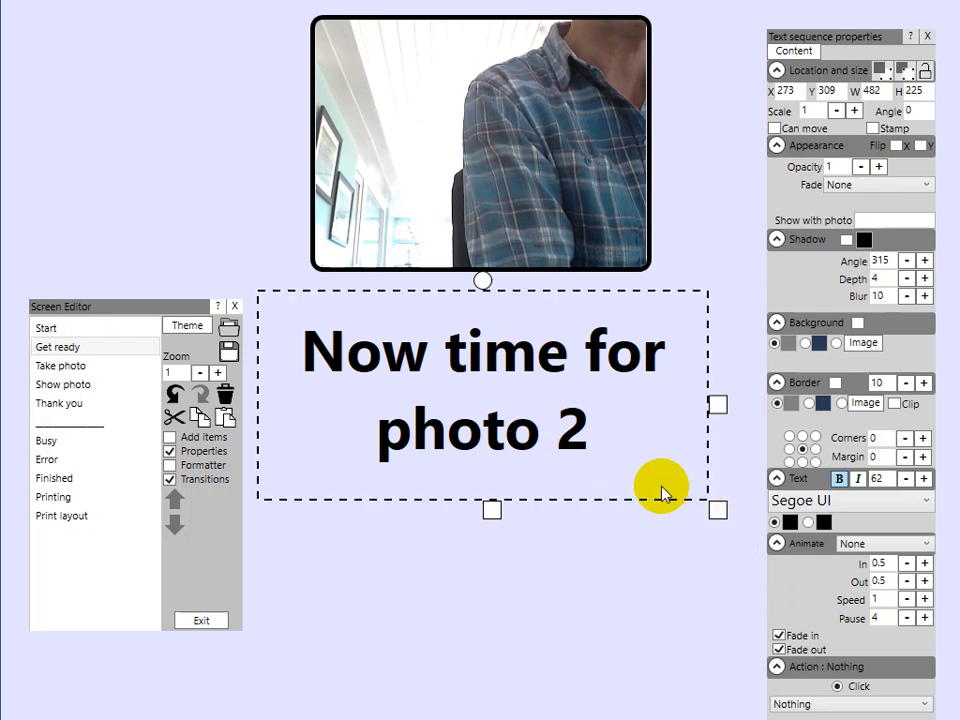
# Open the Start screen and move its "Introduction to Sequence items" label to about X 82, Y 82
pyautogui.click(94, 332)
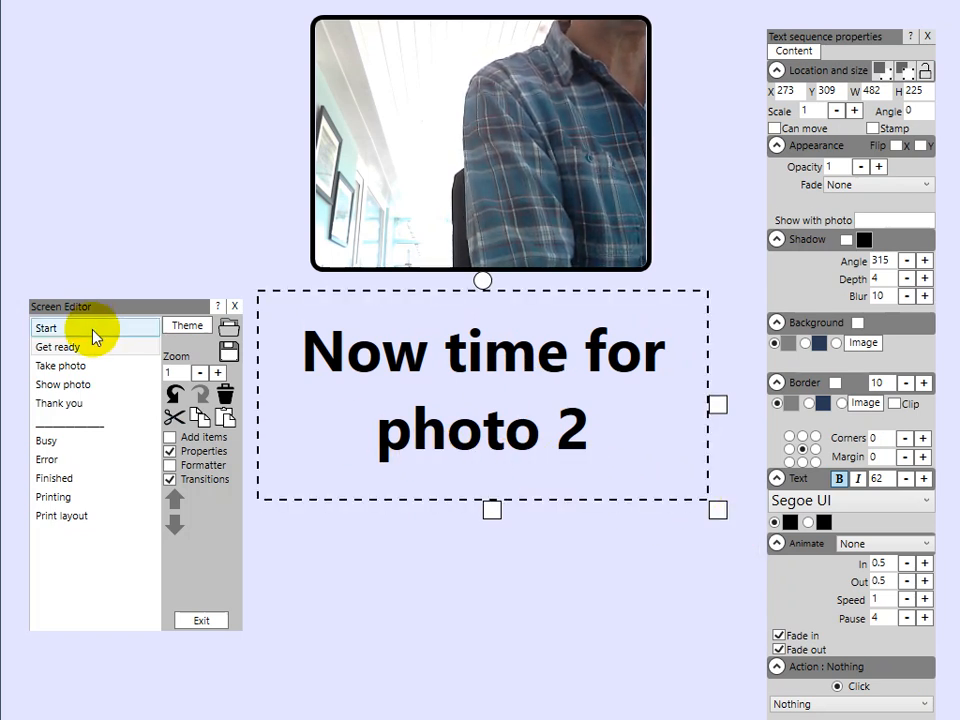
pyautogui.click(94, 336)
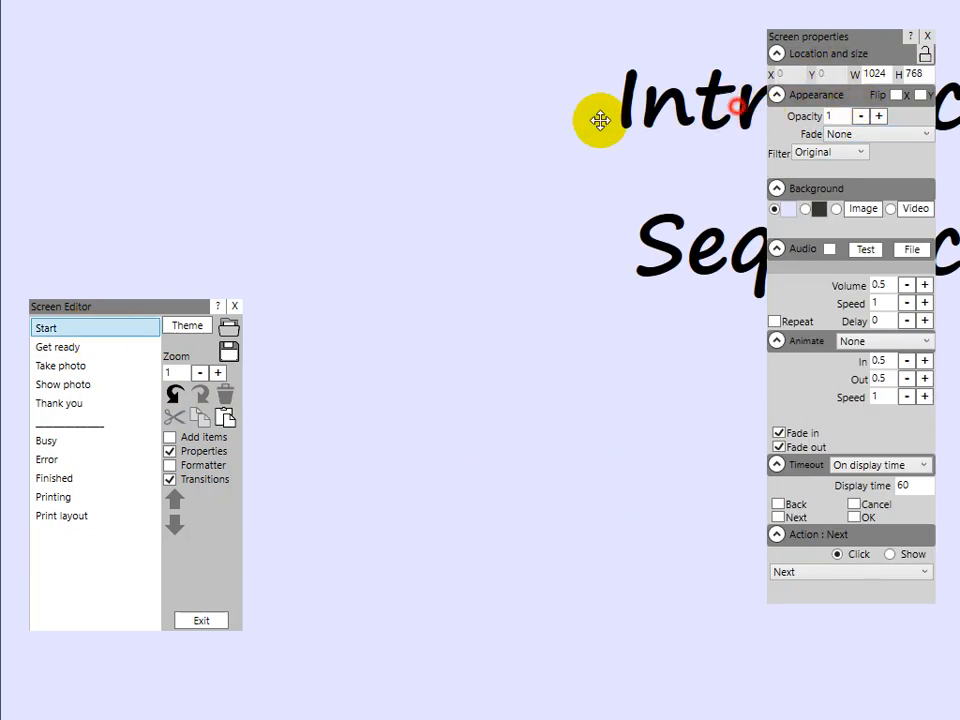
pyautogui.moveTo(600, 118); pyautogui.dragTo(278, 103)
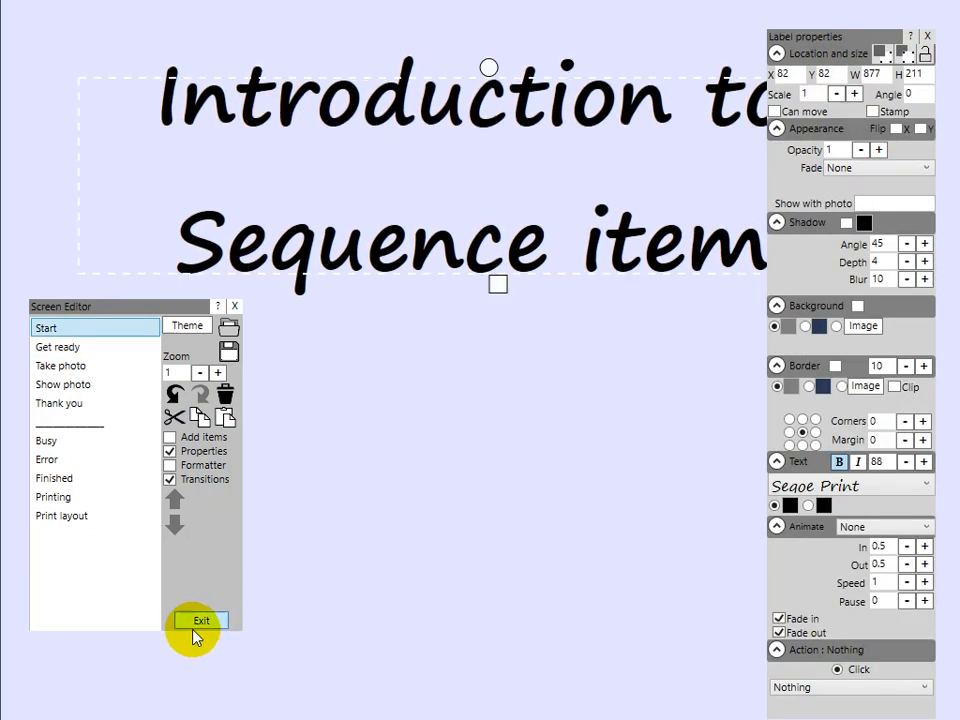
# Exit the screen editor and play the event to test the per-photo prompts in a photo session
pyautogui.click(200, 622)
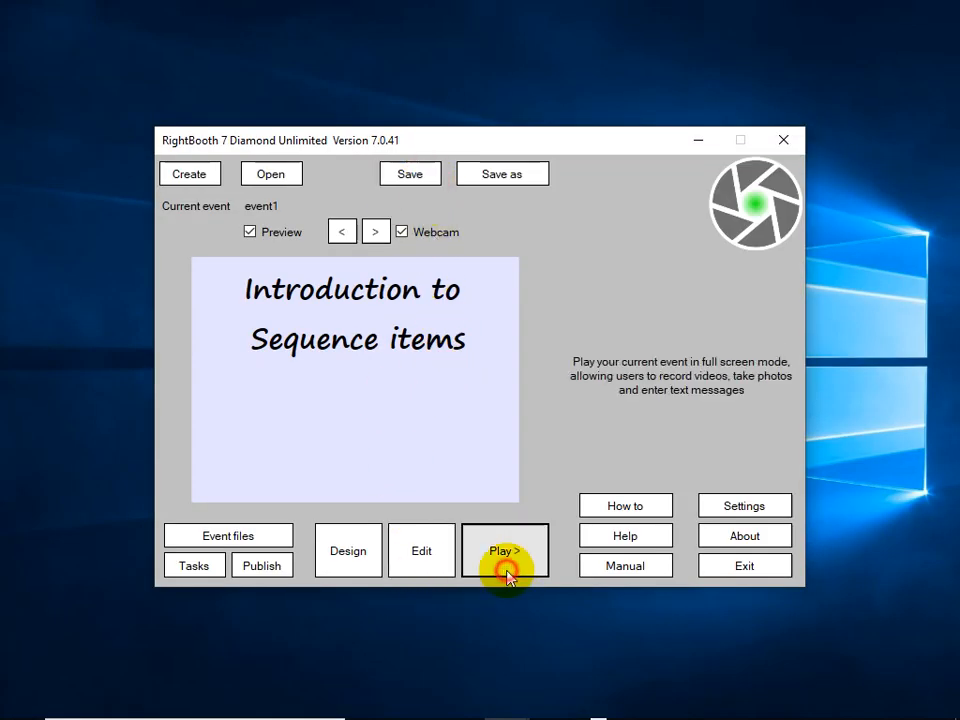
pyautogui.click(506, 574)
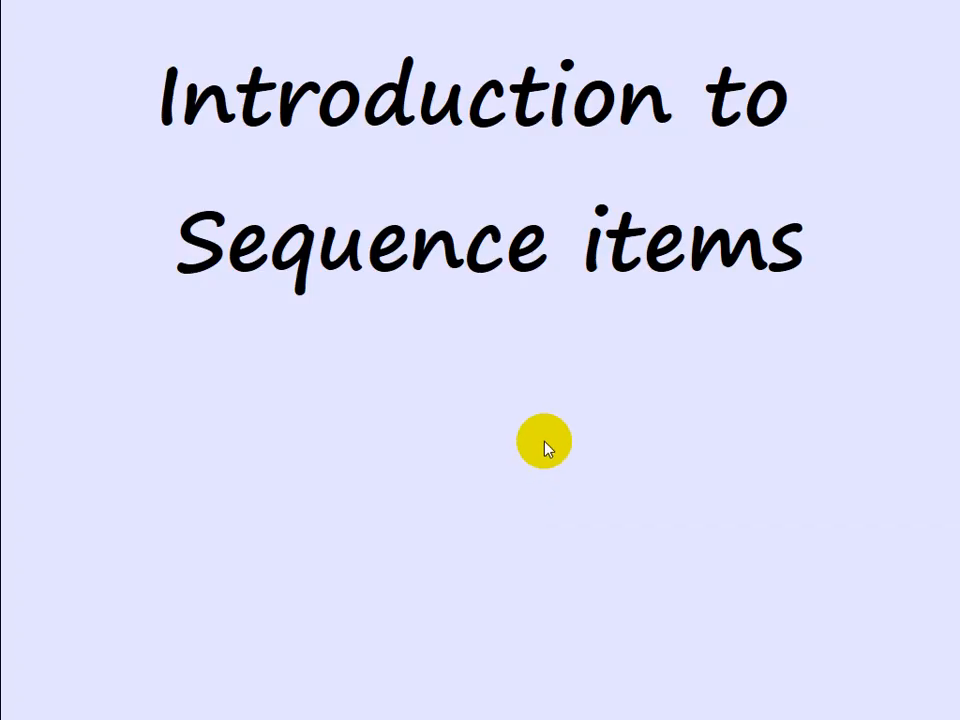
pyautogui.click(544, 443)
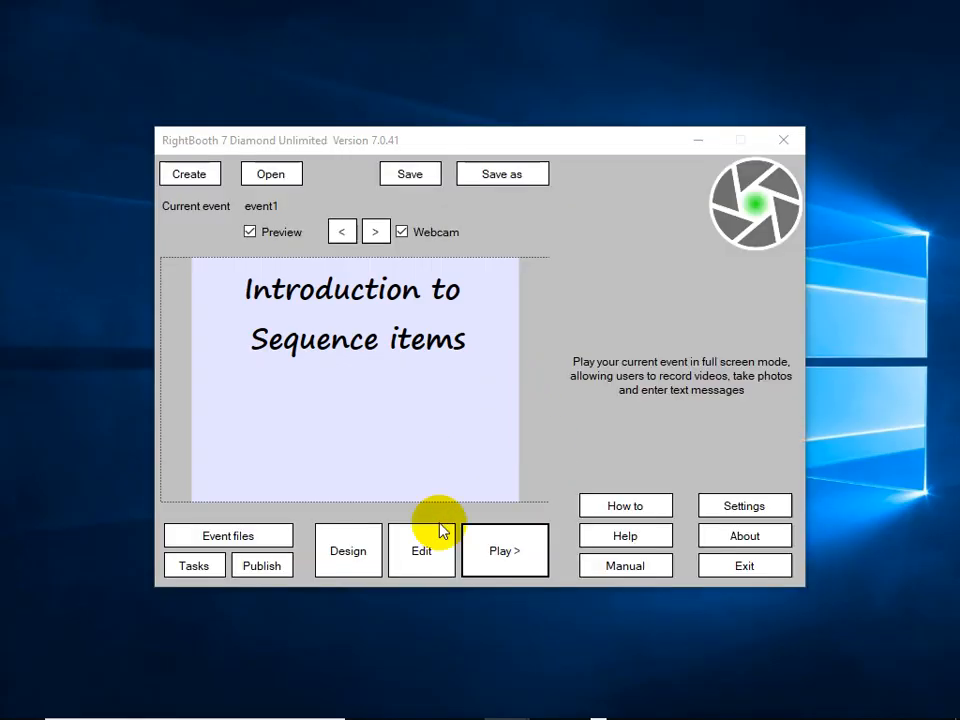
# Reopen the event for editing and add a video sequence to the Show photo screen
pyautogui.click(412, 562)
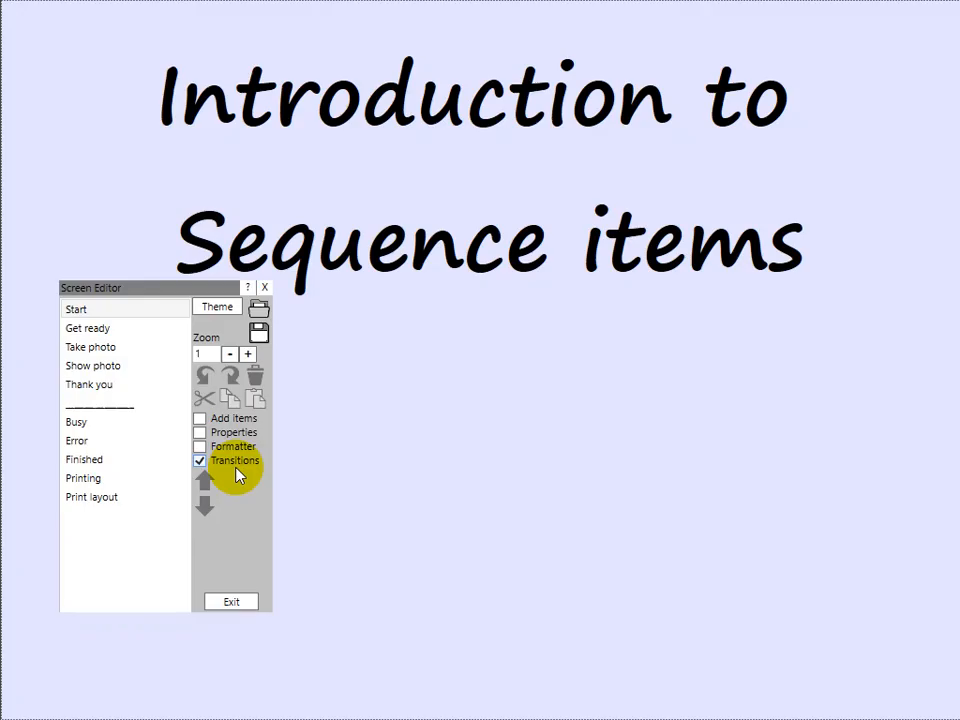
pyautogui.click(127, 366)
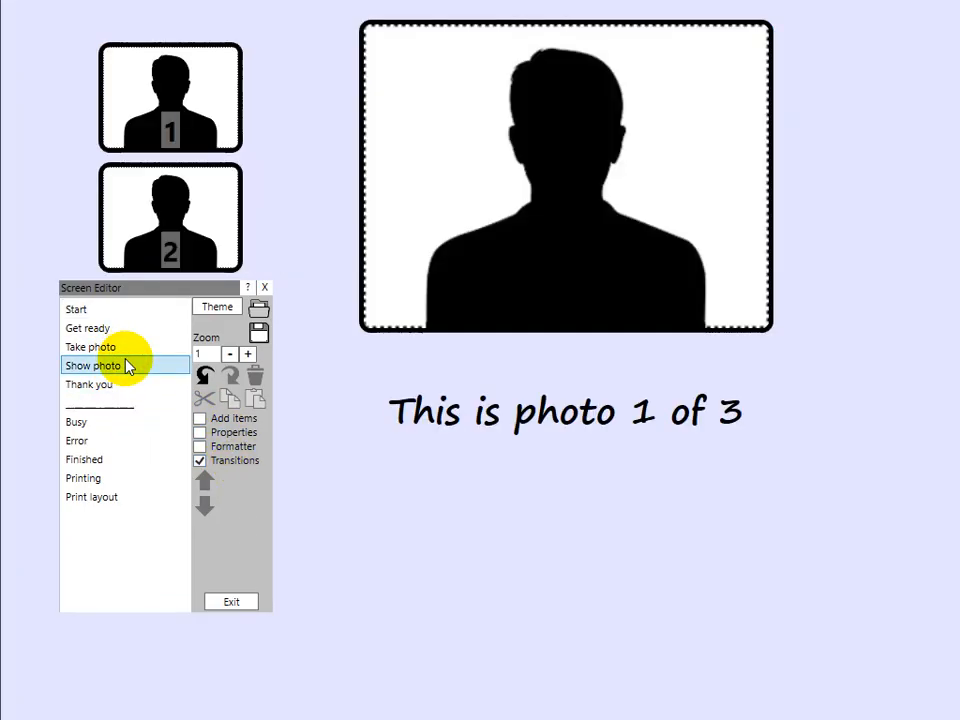
pyautogui.click(229, 424)
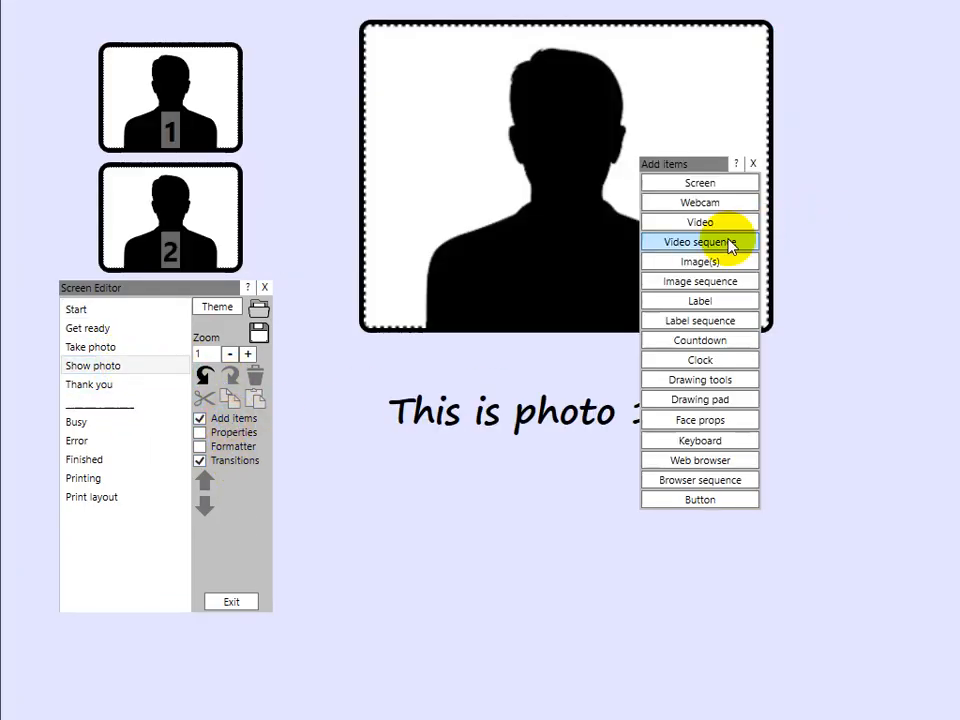
pyautogui.click(728, 244)
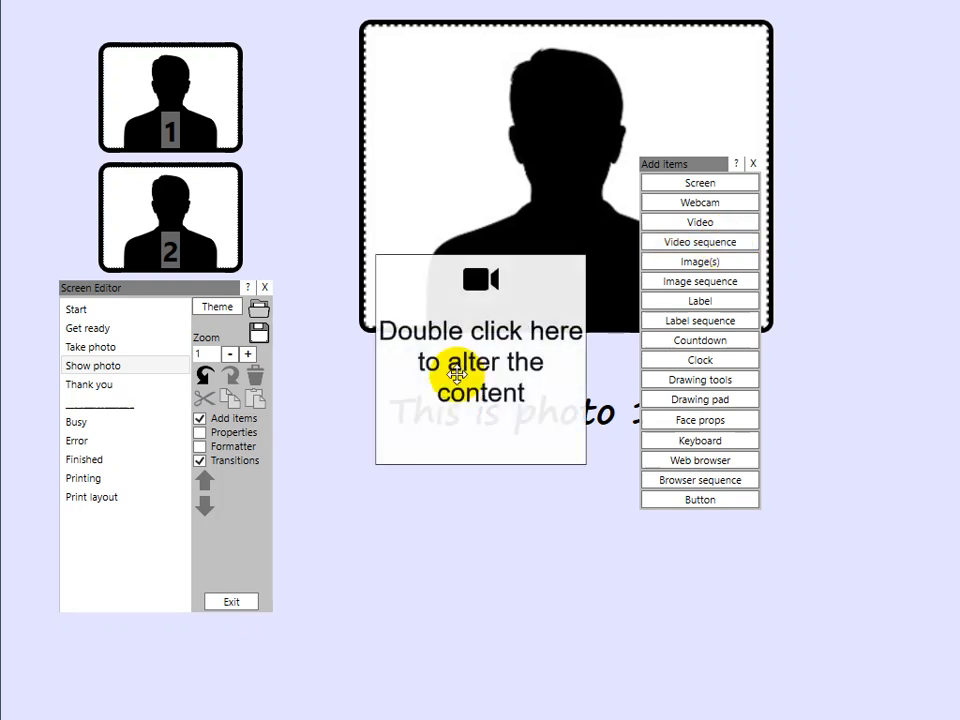
# Add good.mp4, great.mp4 and love.mp4 from the library's Videos folder to the video sequence's file list
pyautogui.doubleClick(456, 366)
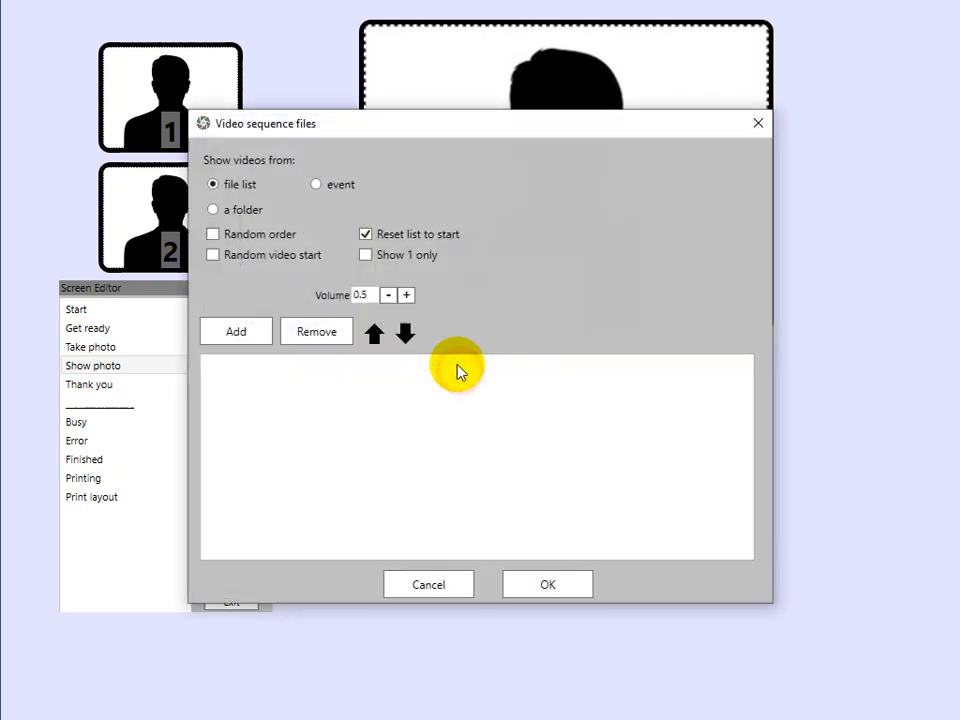
pyautogui.click(246, 334)
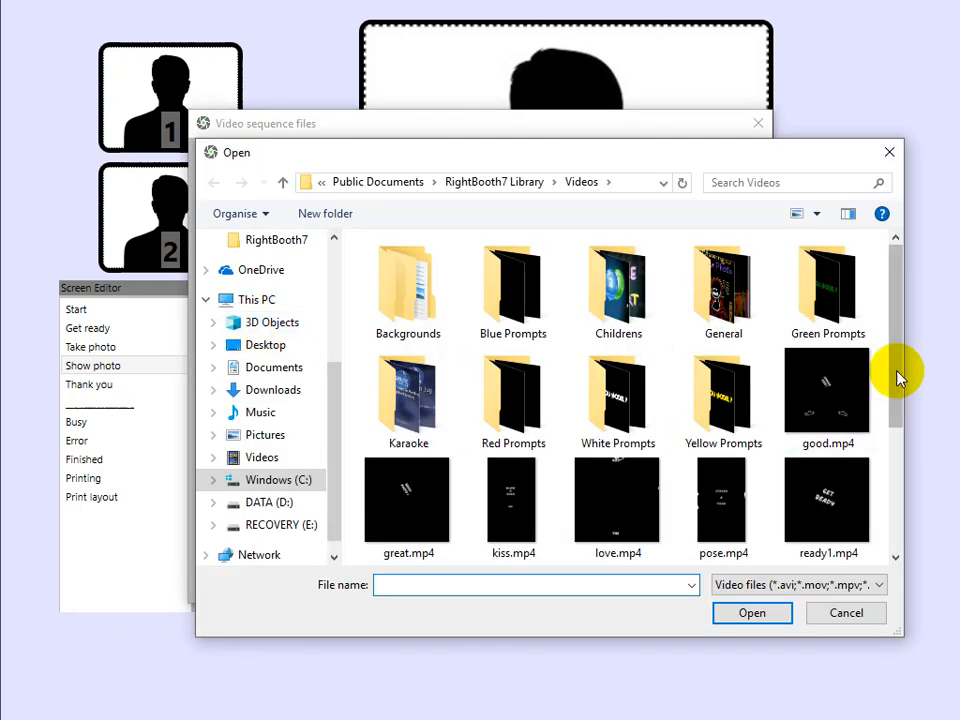
pyautogui.moveTo(895, 365); pyautogui.dragTo(891, 396)
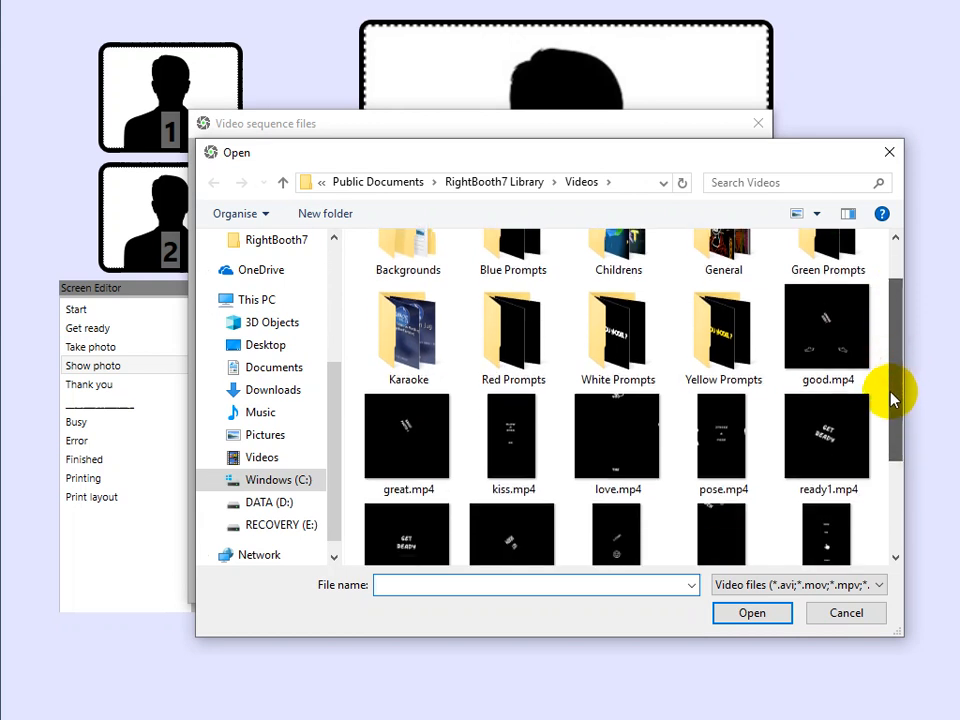
pyautogui.click(842, 345)
pyautogui.keyDown('ctrl'); pyautogui.click(405, 445); pyautogui.keyUp('ctrl')
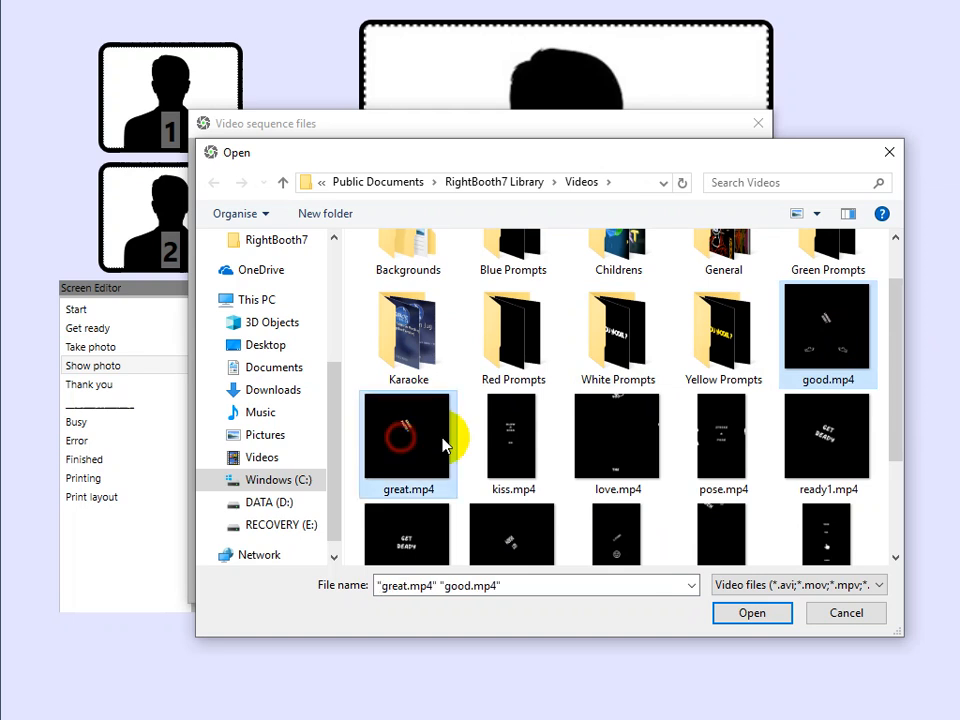
pyautogui.keyDown('ctrl'); pyautogui.click(619, 462); pyautogui.keyUp('ctrl')
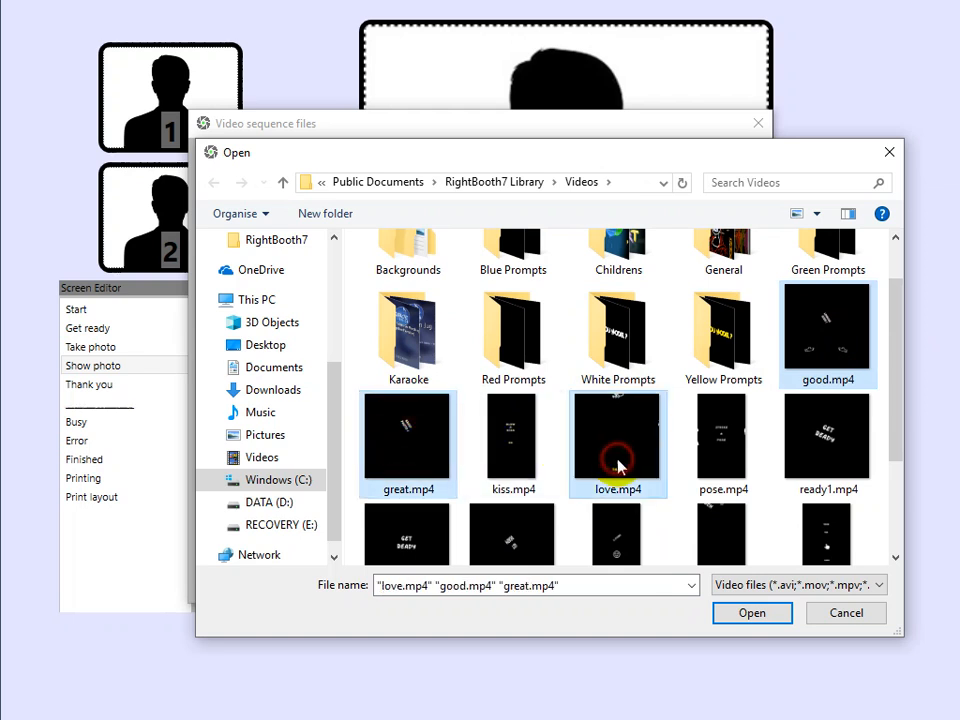
pyautogui.click(752, 613)
# Preview the three listed videos, set the sequence to show only one each time without resetting the list to the start, and apply it
pyautogui.click(493, 365)
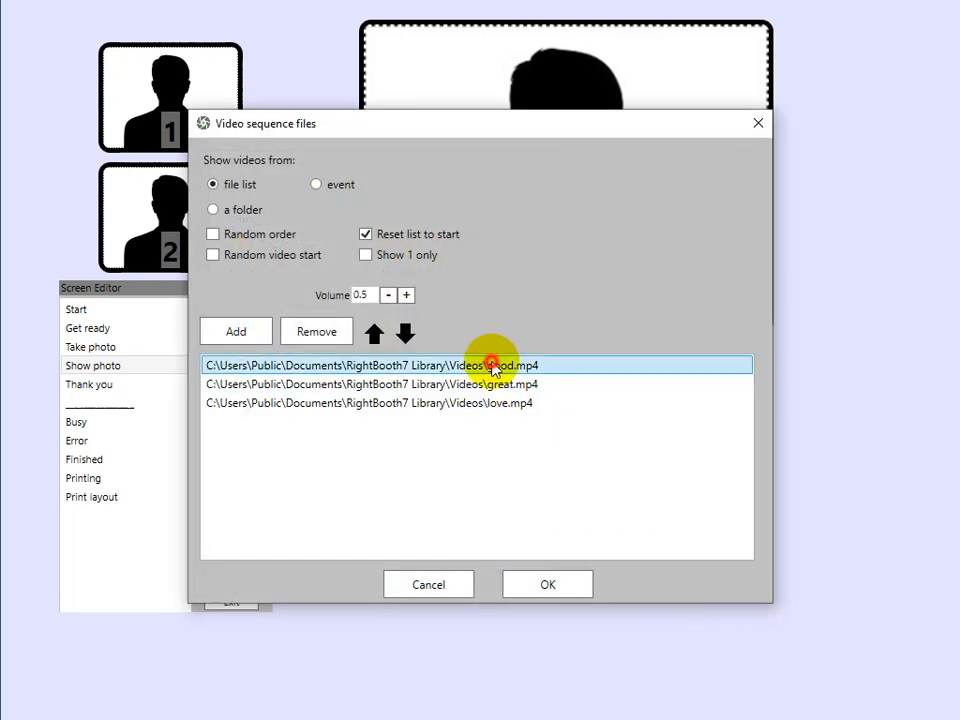
pyautogui.click(480, 387)
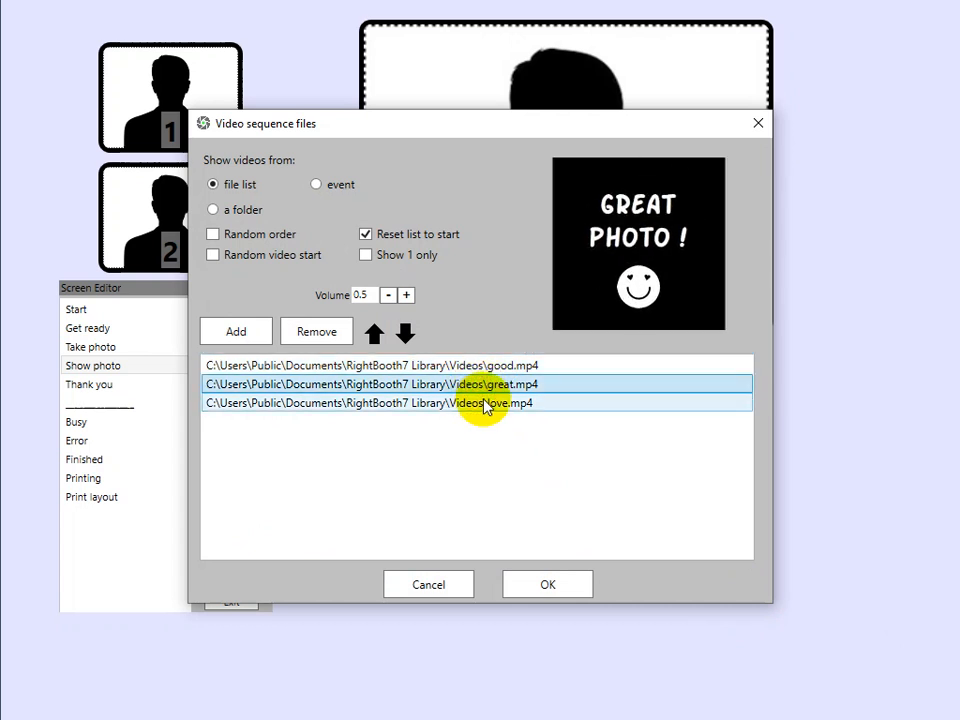
pyautogui.click(485, 405)
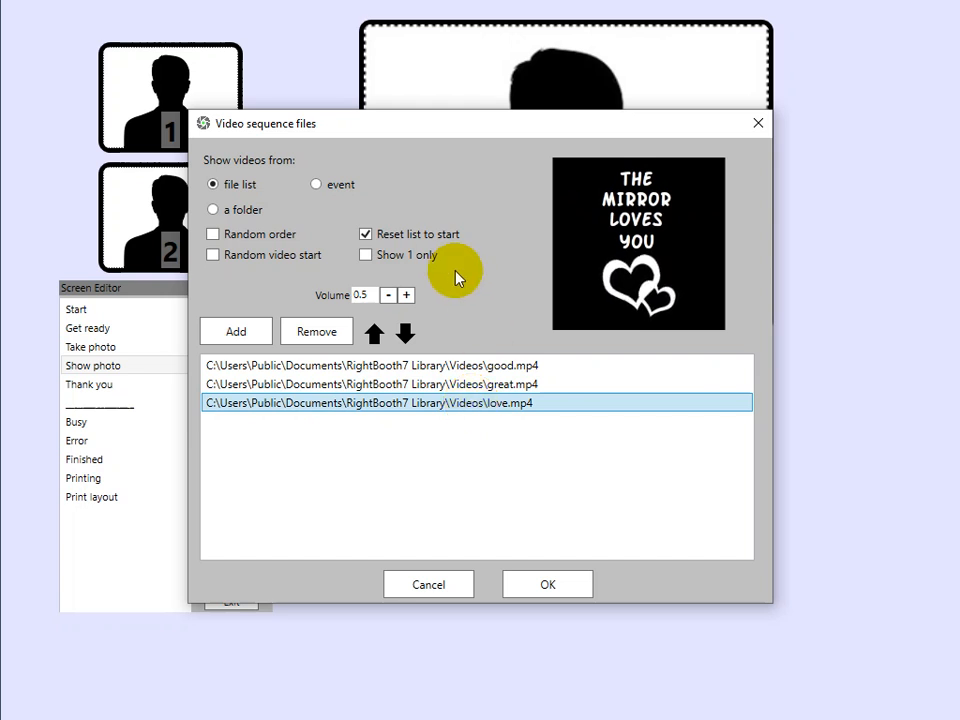
pyautogui.click(406, 258)
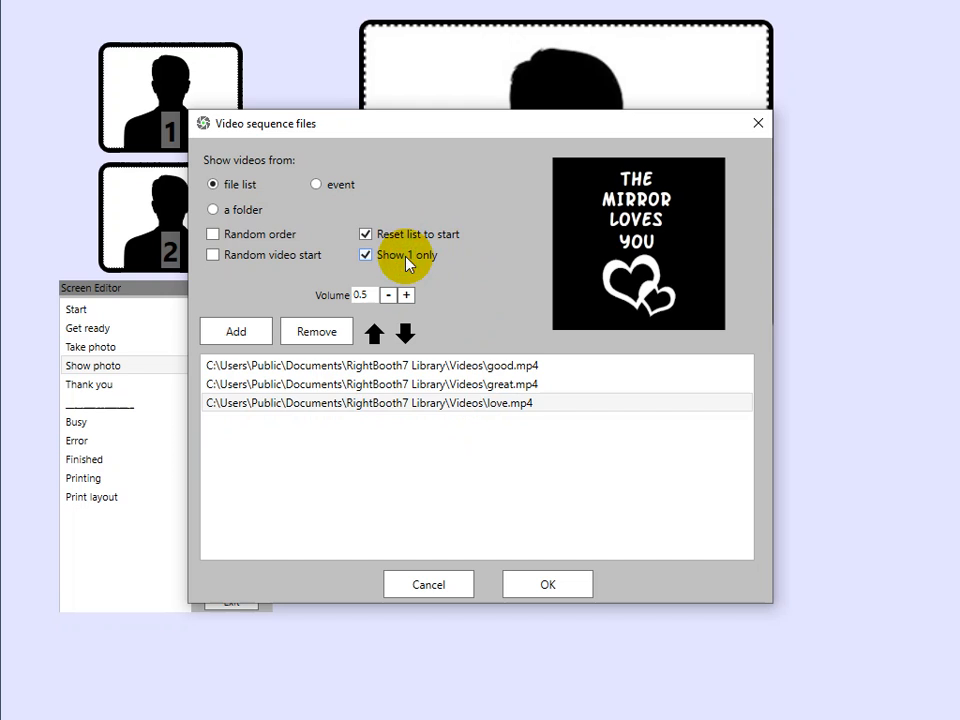
pyautogui.click(403, 238)
pyautogui.click(488, 367)
pyautogui.click(490, 386)
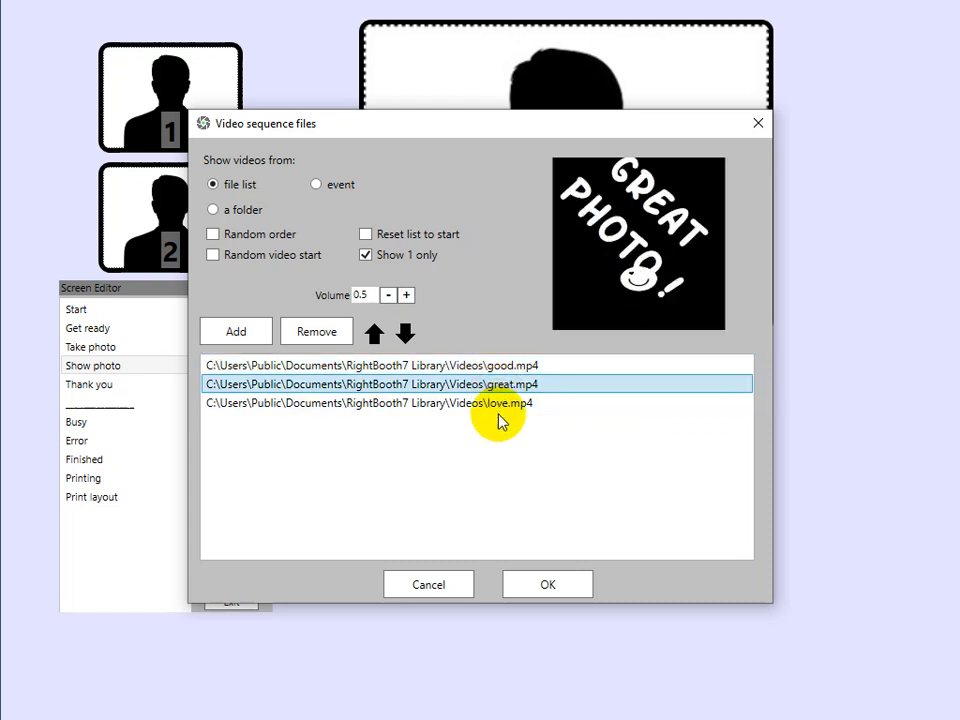
pyautogui.click(500, 405)
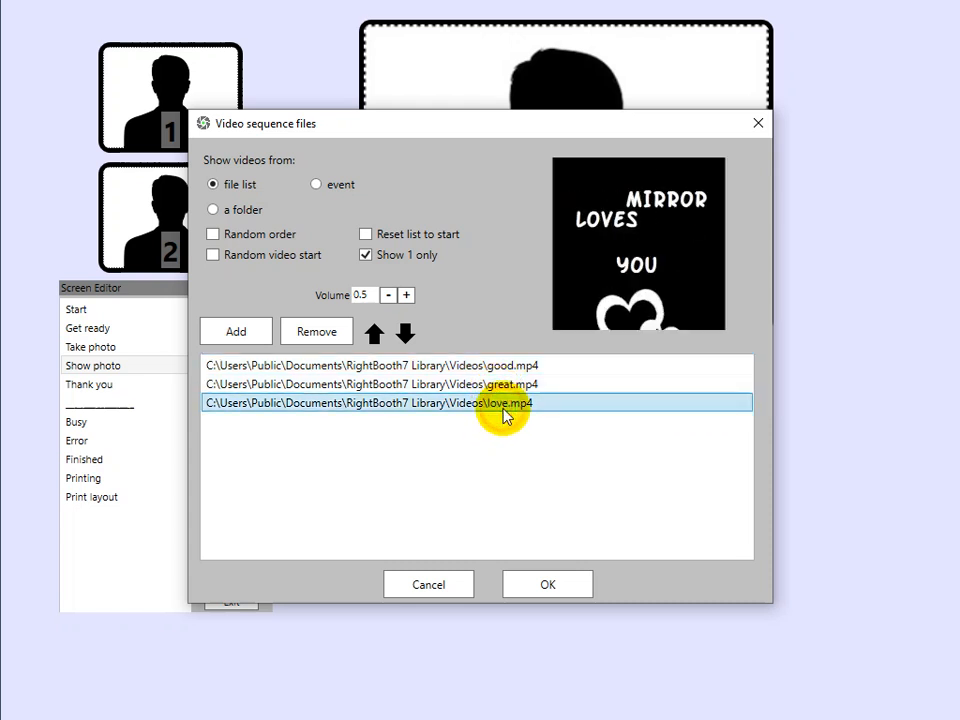
pyautogui.click(540, 585)
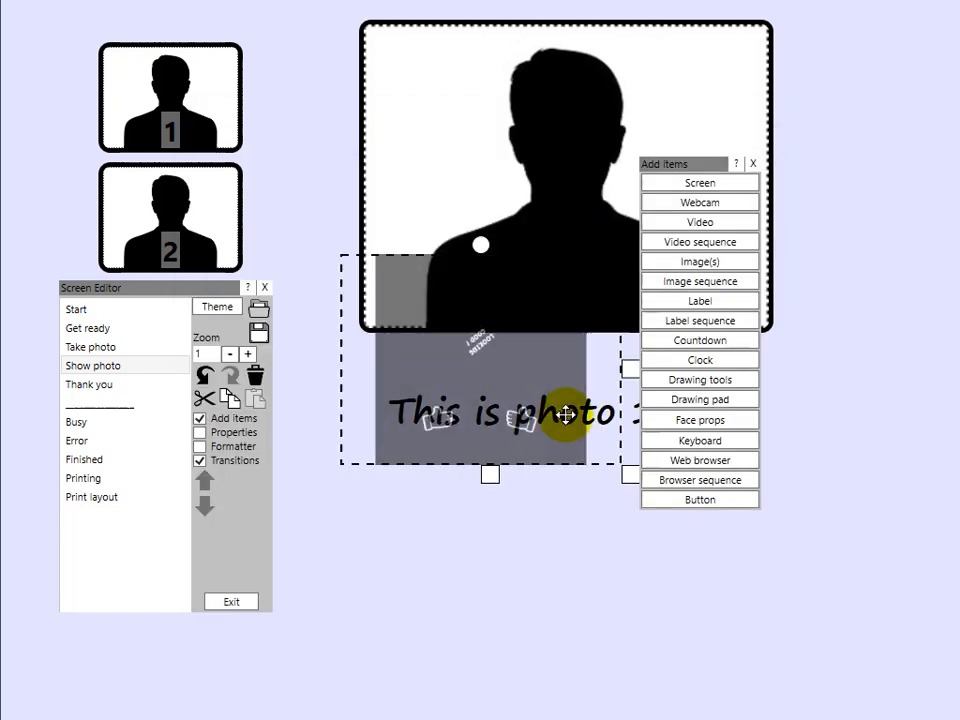
# Move the video sequence below the "This is photo 1 of 3" label and shift the Add items panel clear of the layout
pyautogui.moveTo(517, 360); pyautogui.dragTo(549, 481)
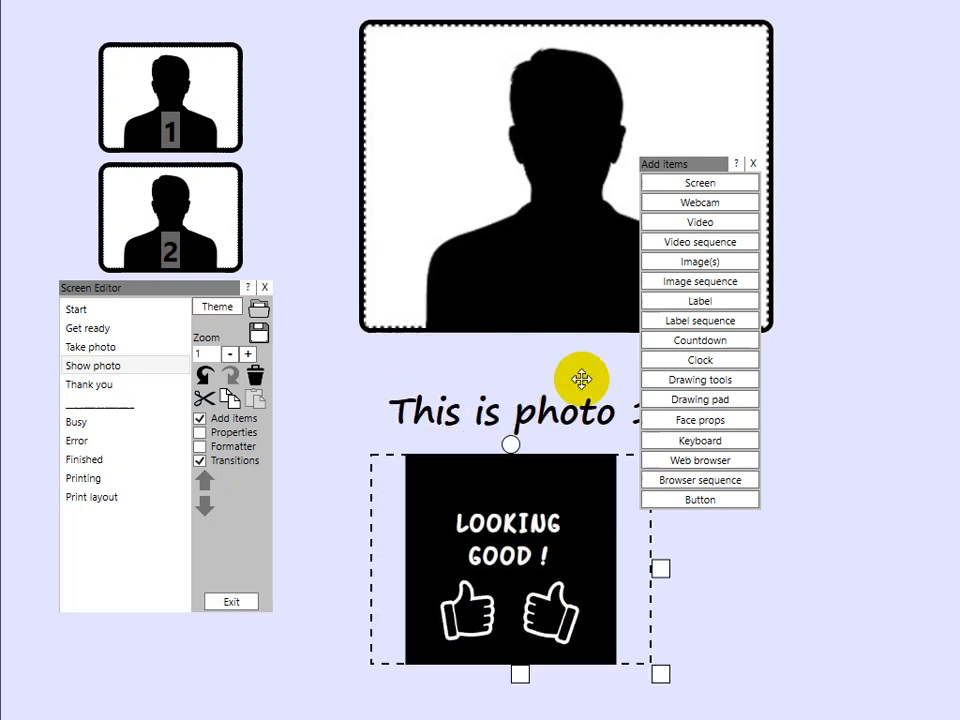
pyautogui.moveTo(711, 168); pyautogui.dragTo(900, 203)
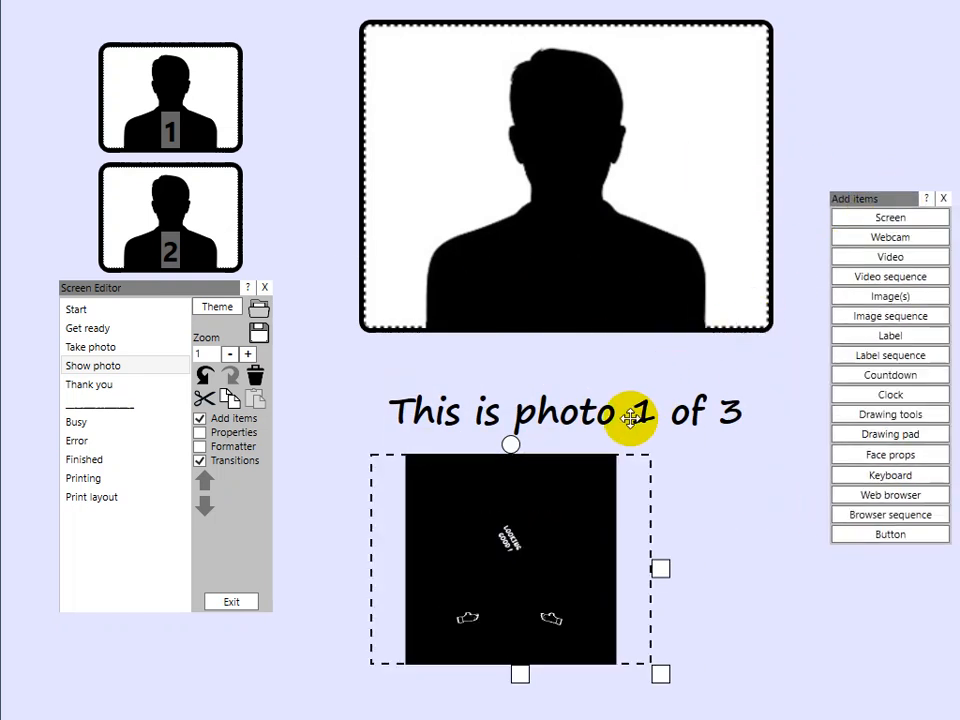
# Delete the "This is photo 1 of 3" label and enlarge the video sequence to fill the space beneath the large photo
pyautogui.click(570, 414)
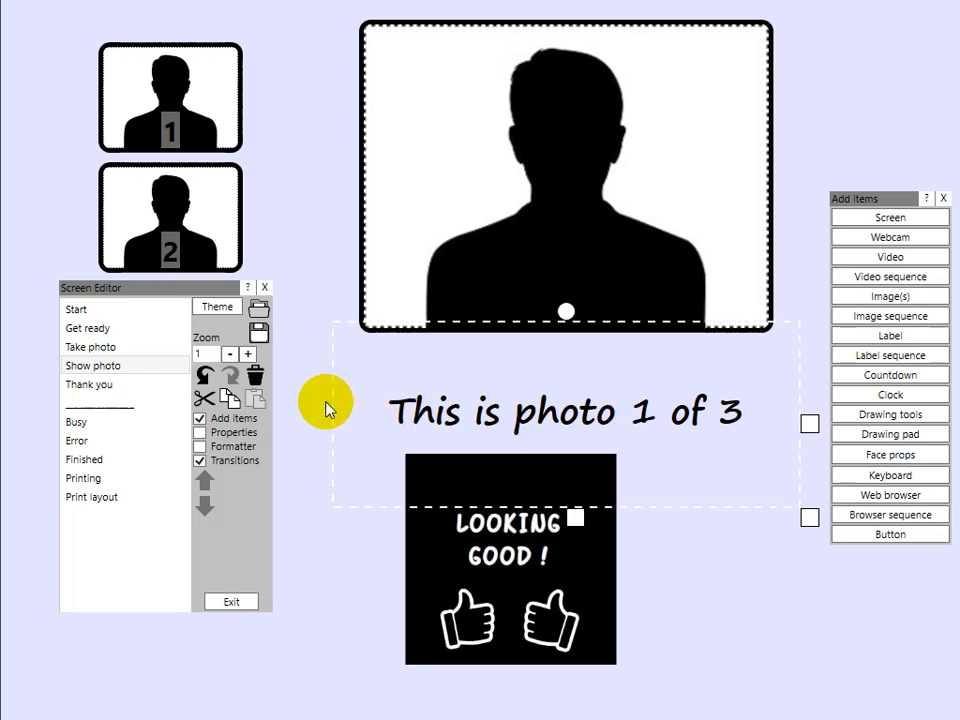
pyautogui.click(255, 379)
pyautogui.moveTo(650, 657); pyautogui.dragTo(645, 590)
pyautogui.moveTo(538, 551); pyautogui.dragTo(586, 444)
pyautogui.click(782, 541)
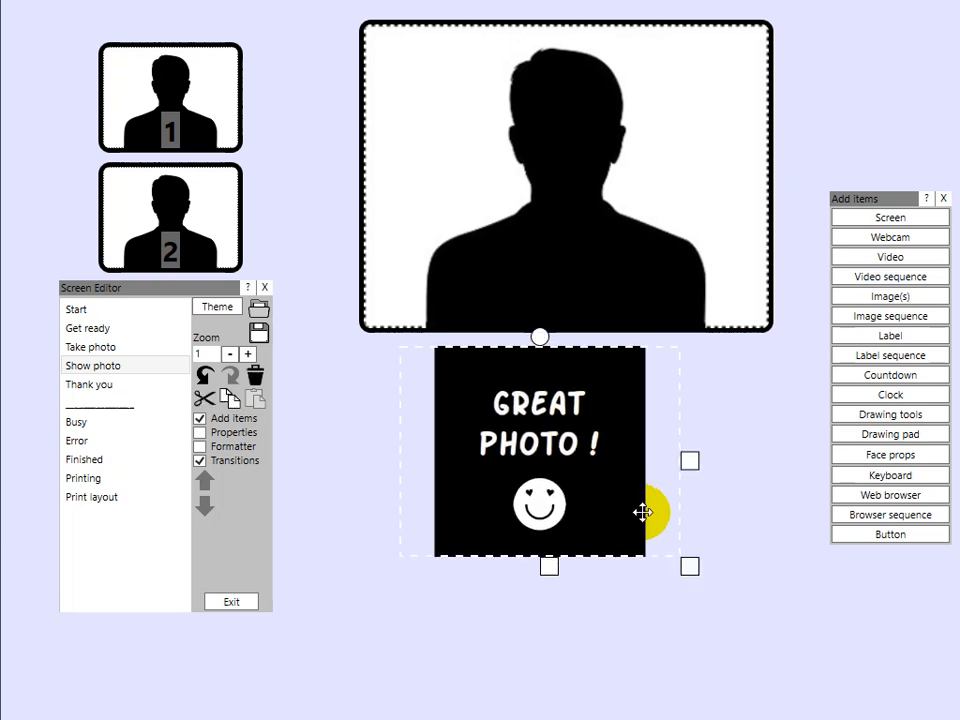
pyautogui.moveTo(688, 568); pyautogui.dragTo(756, 643)
pyautogui.moveTo(664, 534); pyautogui.dragTo(690, 606)
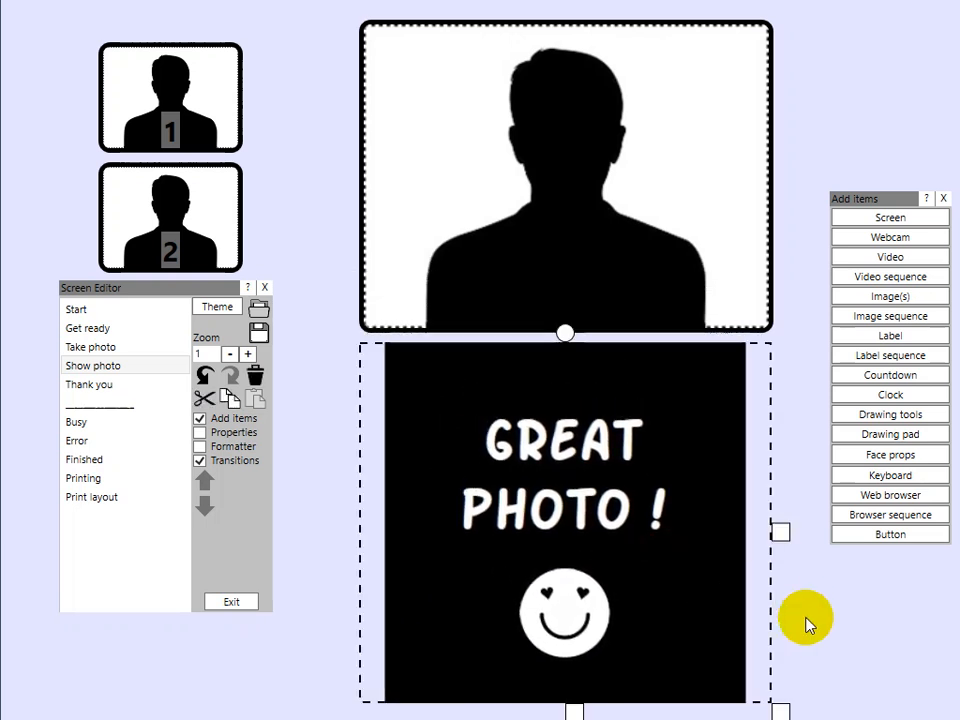
pyautogui.click(804, 616)
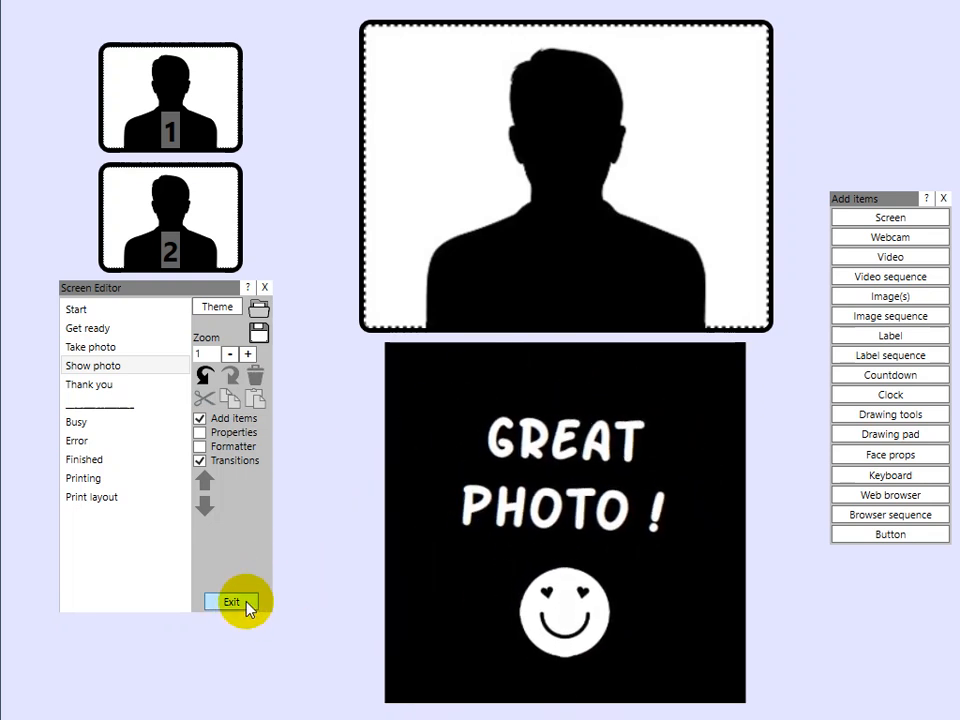
# Leave the screen editor, save the event and play it to check the videos shown after each photo
pyautogui.click(248, 603)
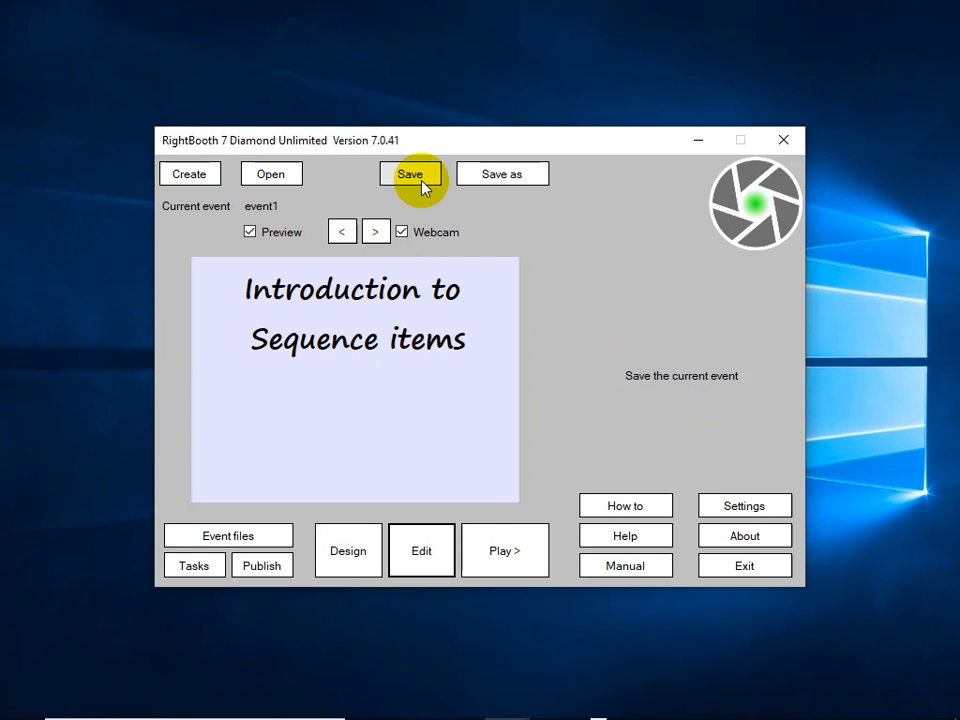
pyautogui.click(423, 175)
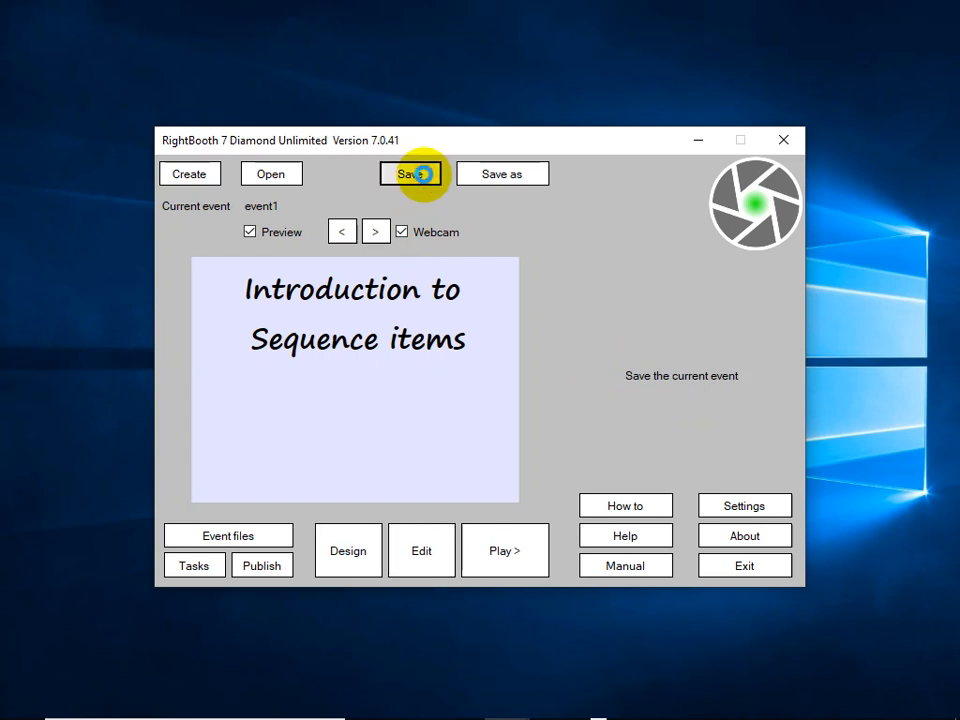
pyautogui.click(504, 566)
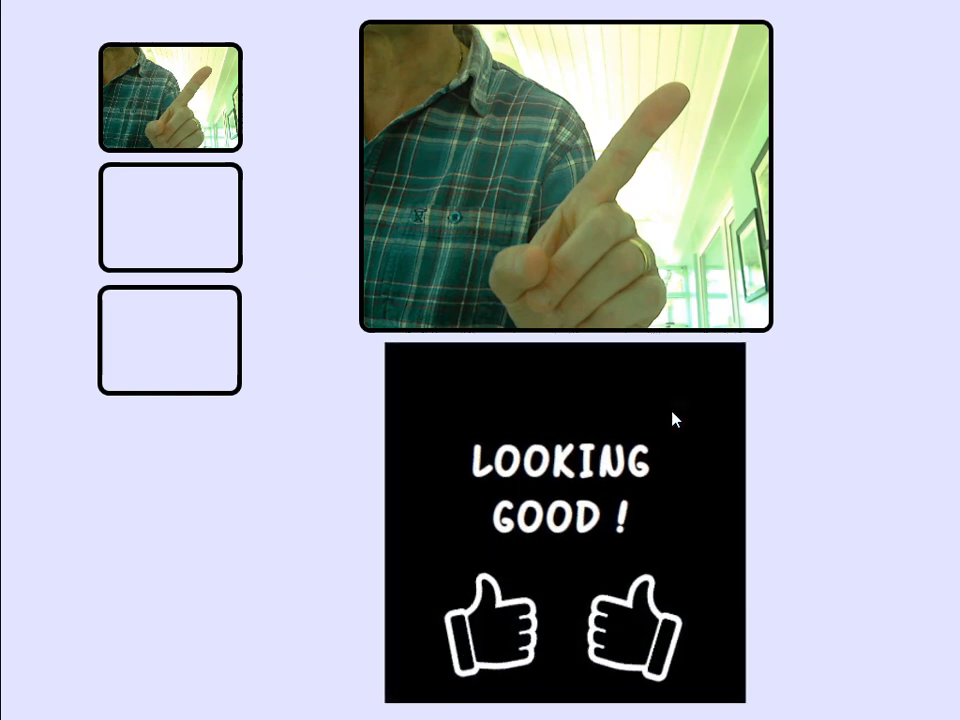
pyautogui.click(673, 419)
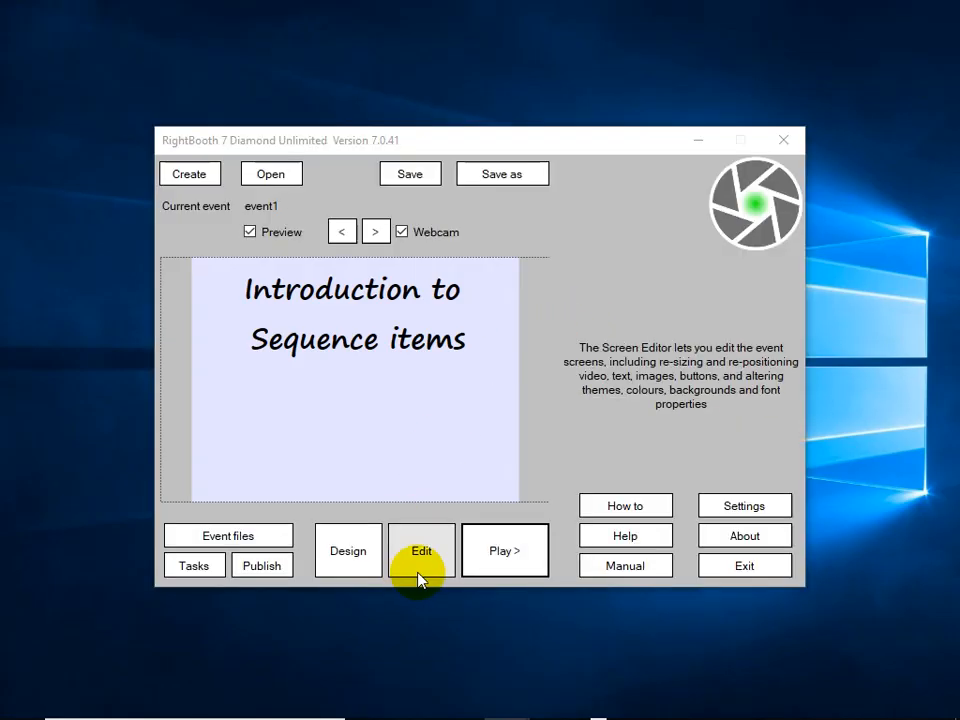
# Reopen the event for editing and add a video sequence below the label on the Thank you screen
pyautogui.click(421, 568)
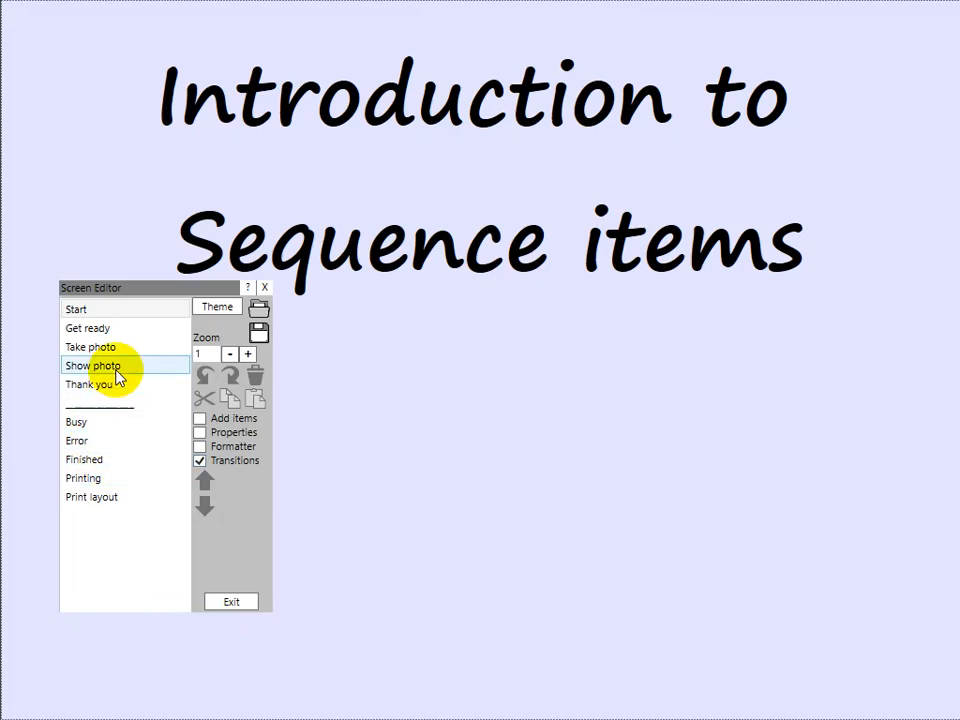
pyautogui.click(124, 385)
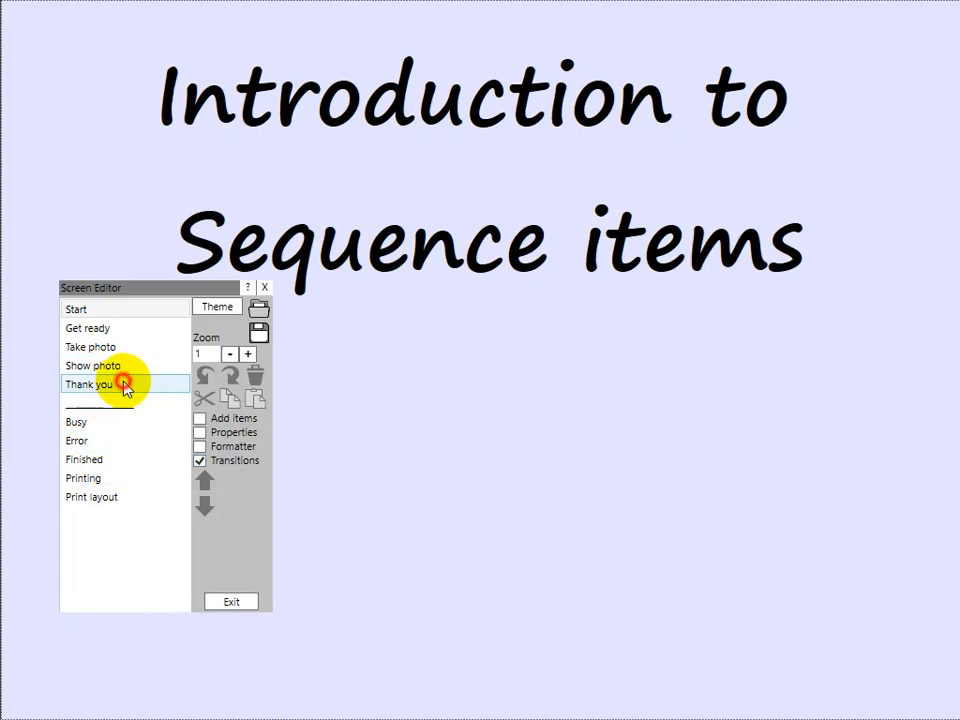
pyautogui.click(225, 424)
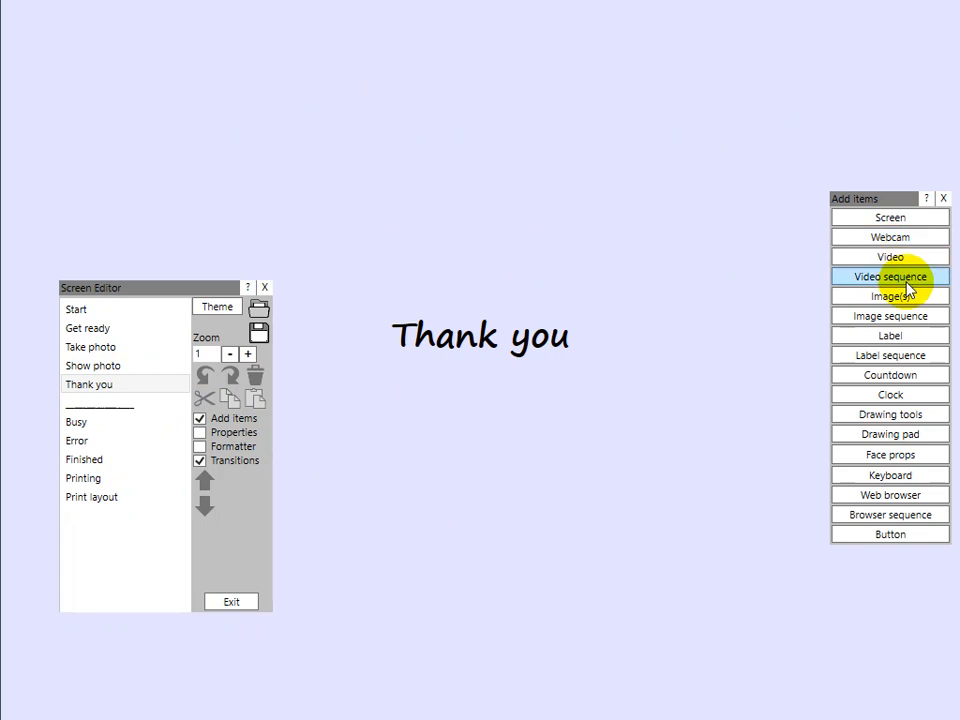
pyautogui.click(912, 294)
pyautogui.moveTo(476, 360); pyautogui.dragTo(504, 519)
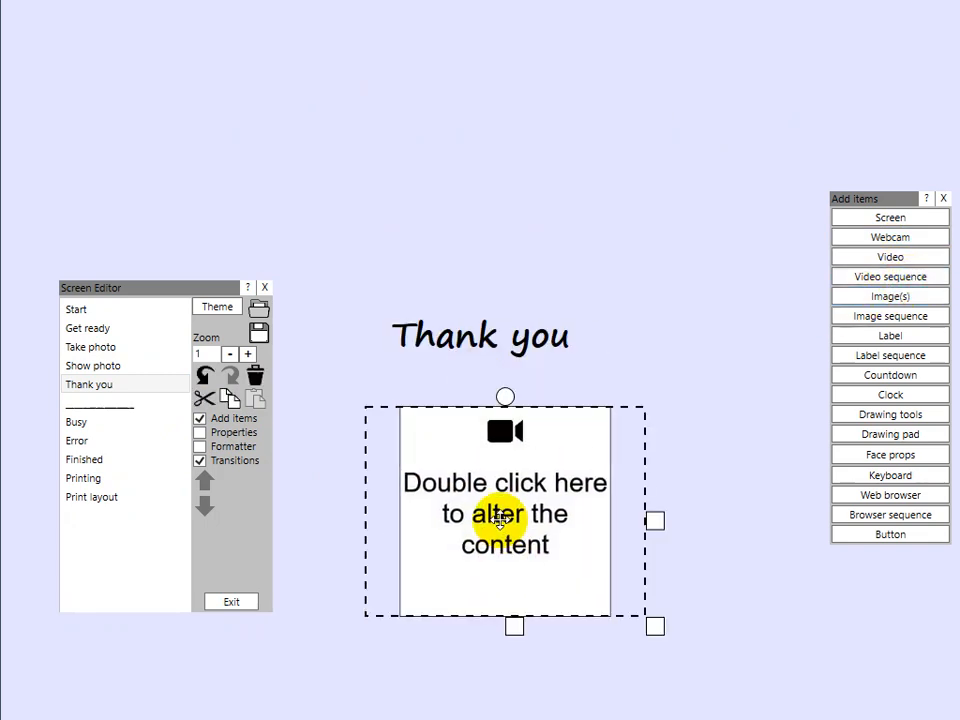
# Add thanks1.mp4, thanks2.mp4 and thanks3.mp4 from the library's Videos folder to the new video sequence's file list
pyautogui.doubleClick(501, 522)
pyautogui.click(230, 344)
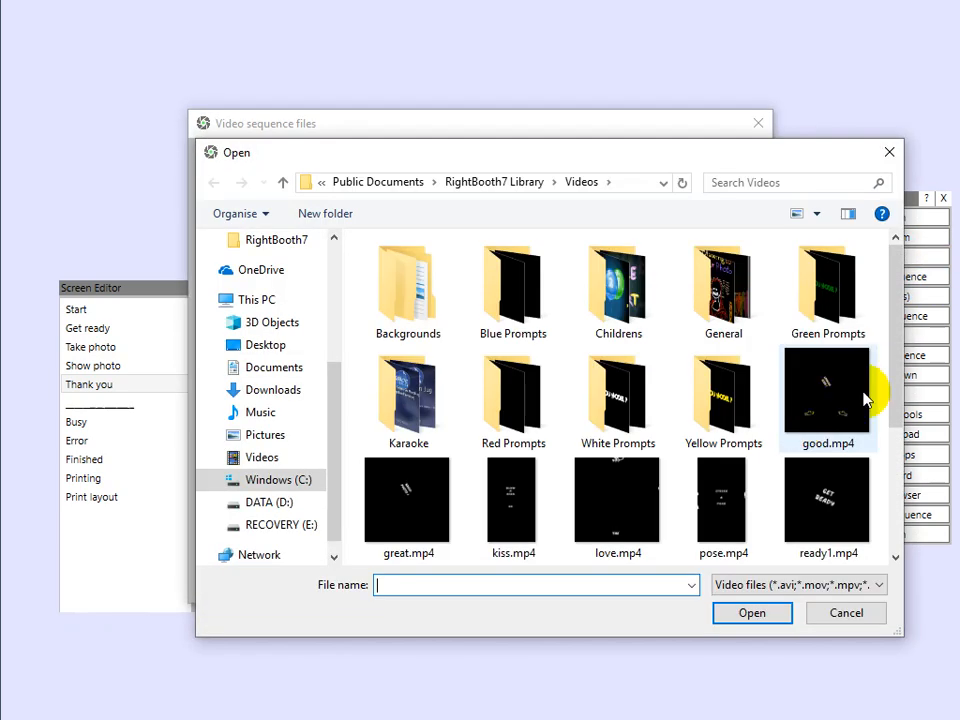
pyautogui.moveTo(896, 386); pyautogui.dragTo(885, 536)
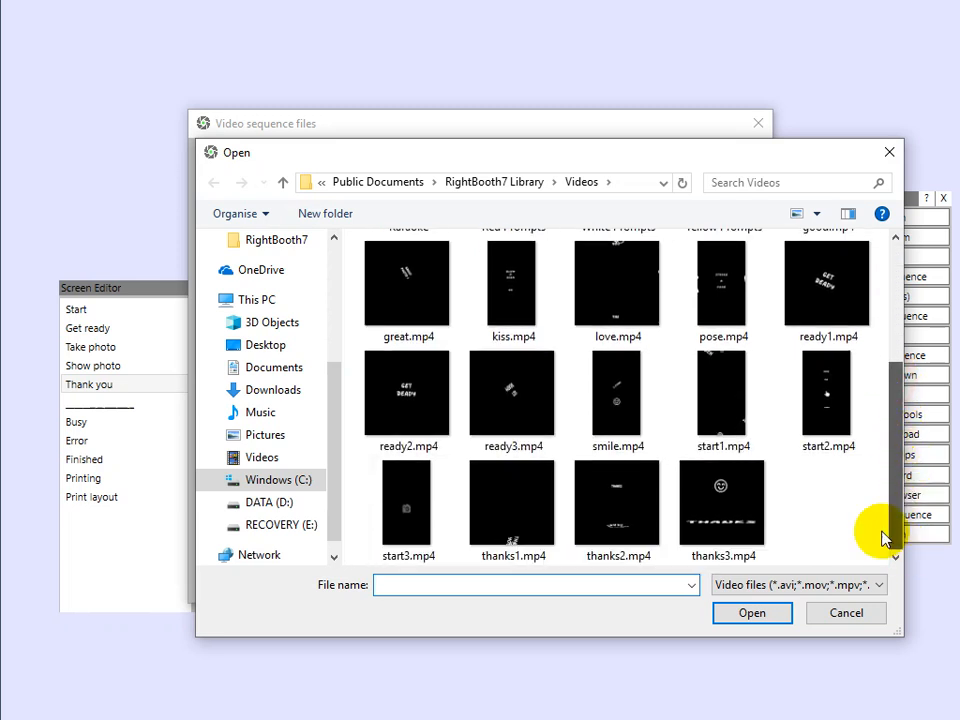
pyautogui.click(492, 512)
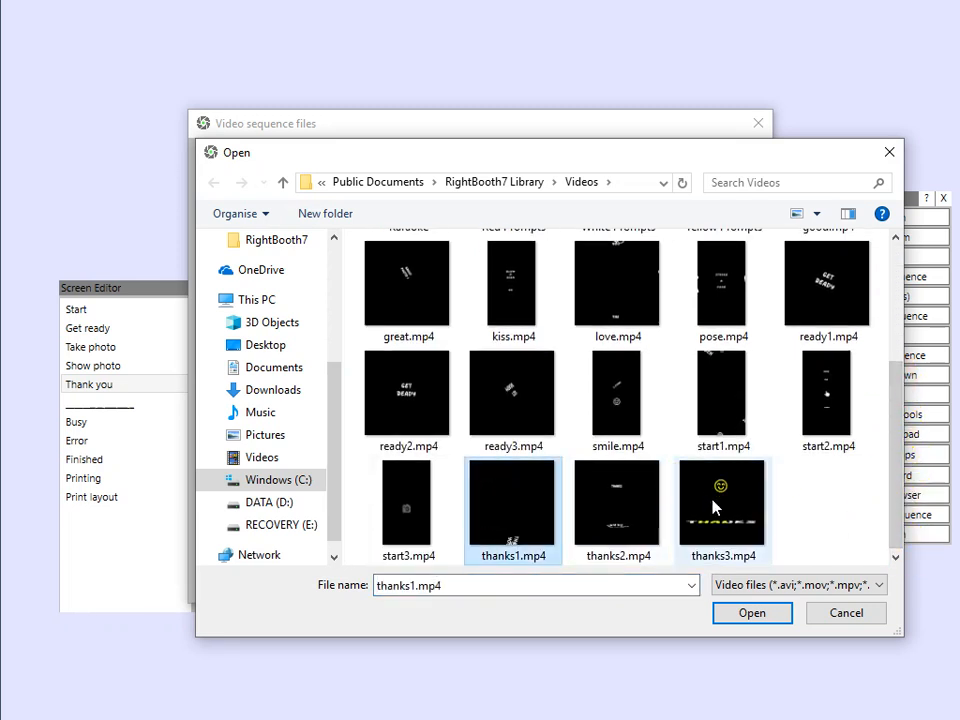
pyautogui.keyDown('shift'); pyautogui.click(714, 508); pyautogui.keyUp('shift')
pyautogui.click(754, 624)
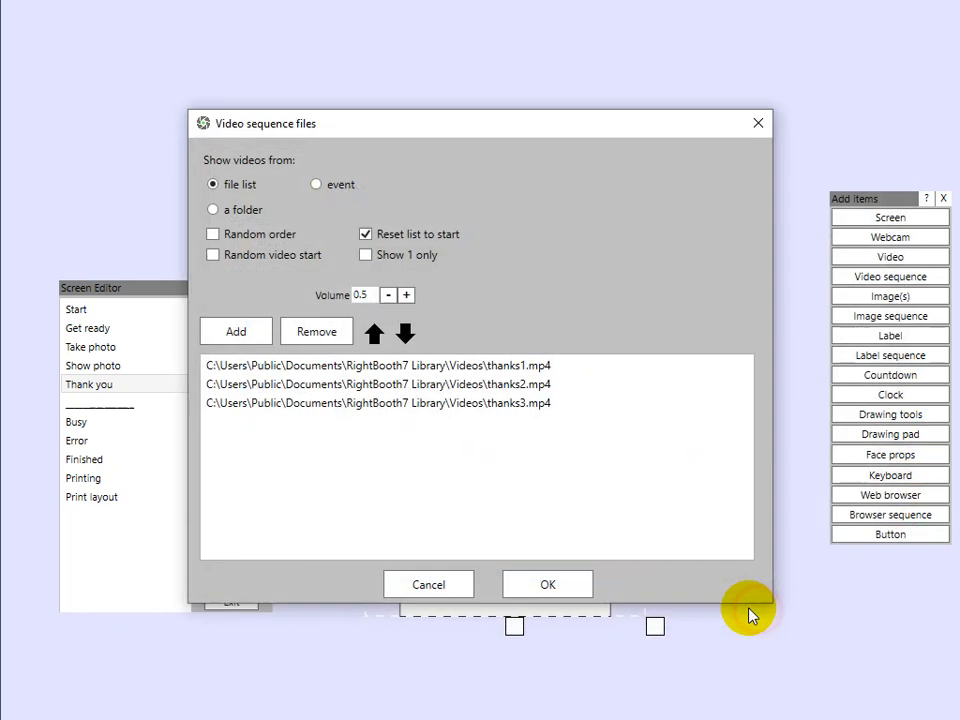
# Preview each of the three thank-you videos in the sequence's file list
pyautogui.click(508, 367)
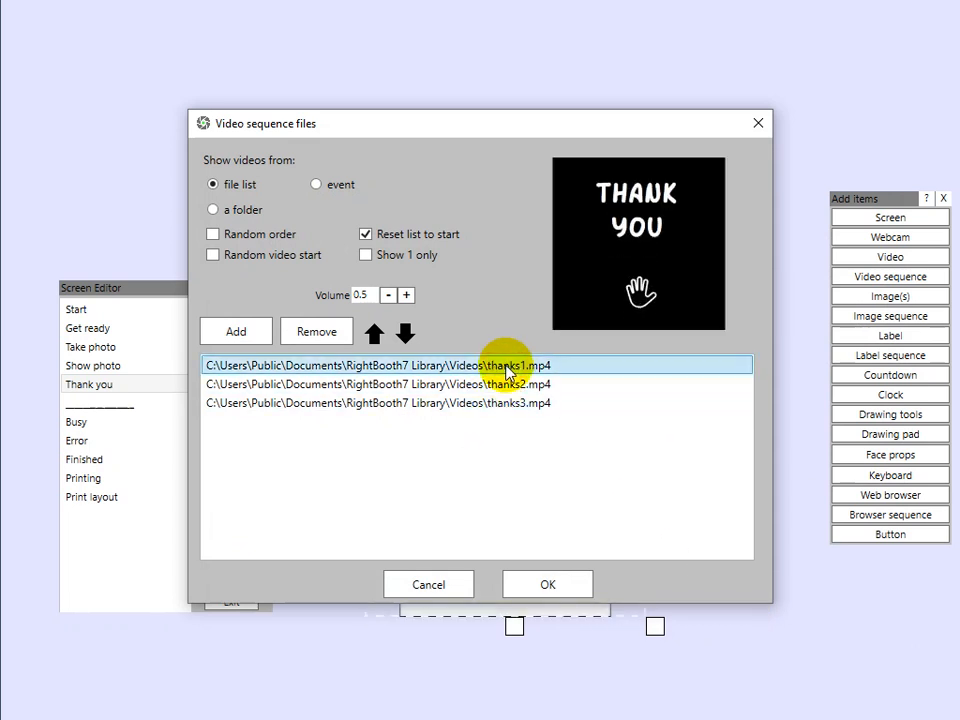
pyautogui.click(509, 384)
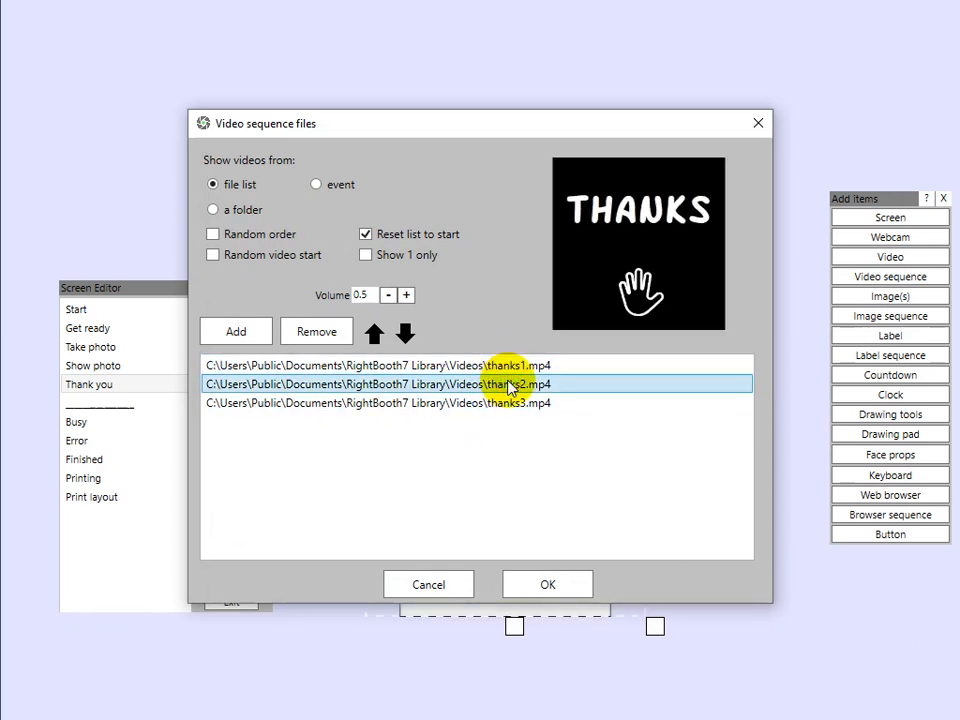
pyautogui.keyDown('shift'); pyautogui.click(500, 404); pyautogui.keyUp('shift')
pyautogui.click(500, 404)
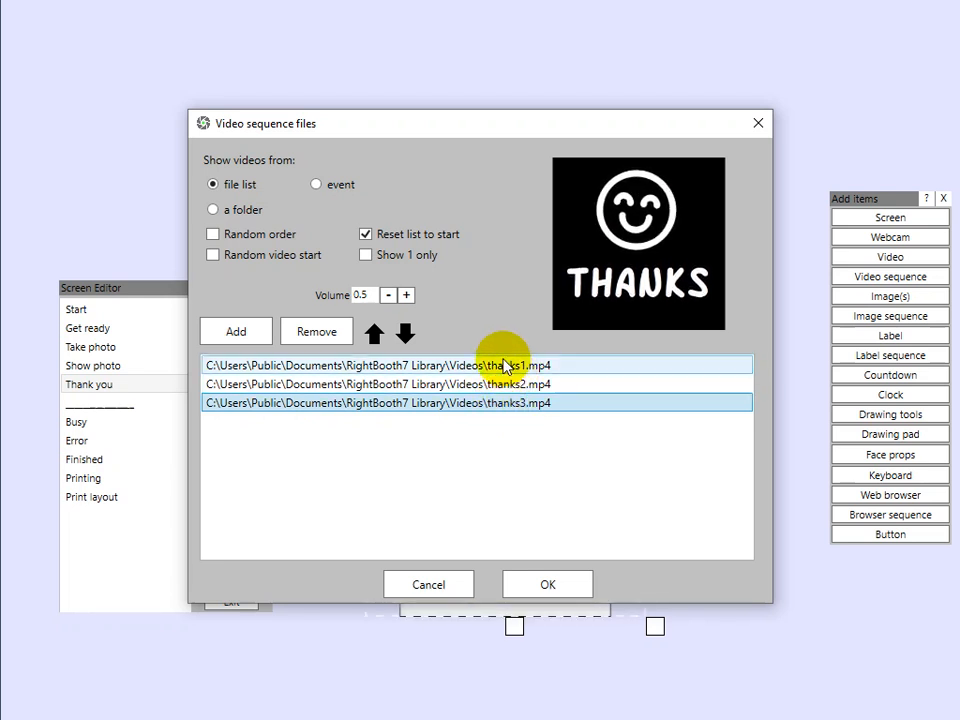
# Set the sequence to random order showing one video only, apply it, and move it closer beneath the Thank you label
pyautogui.click(243, 238)
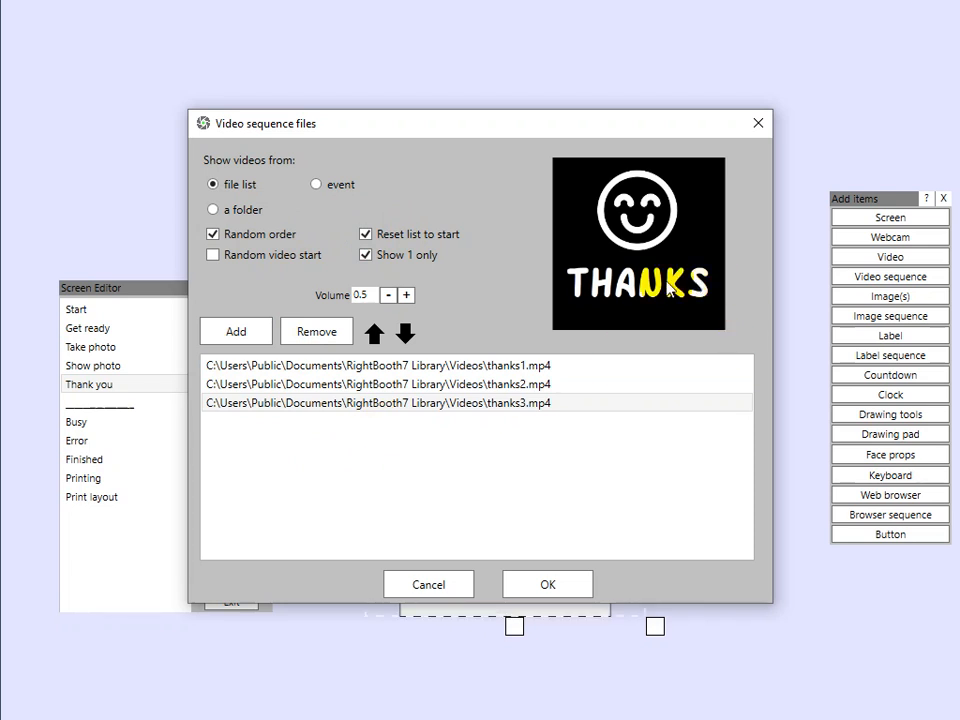
pyautogui.click(549, 594)
pyautogui.moveTo(534, 558); pyautogui.dragTo(497, 536)
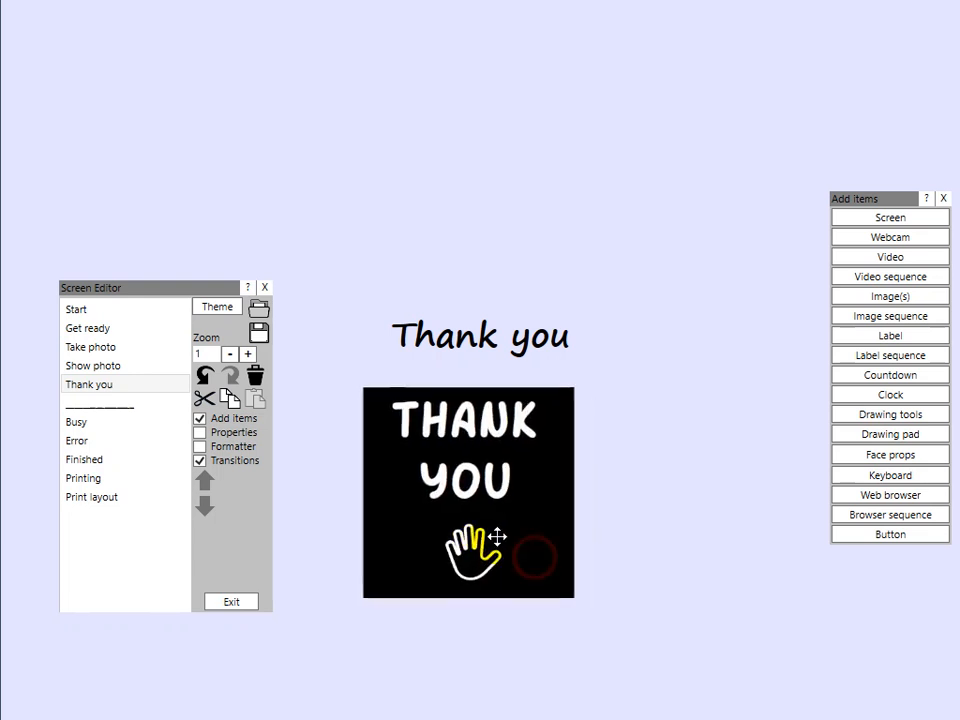